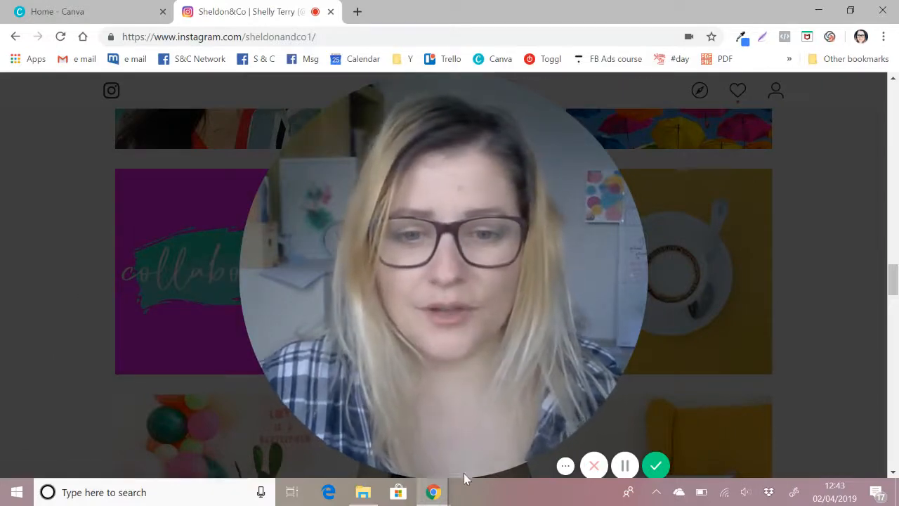
# - Look through the coloured posts in the Instagram profile's grid, ending at the profile header and highlight covers
pyautogui.click(427, 463)
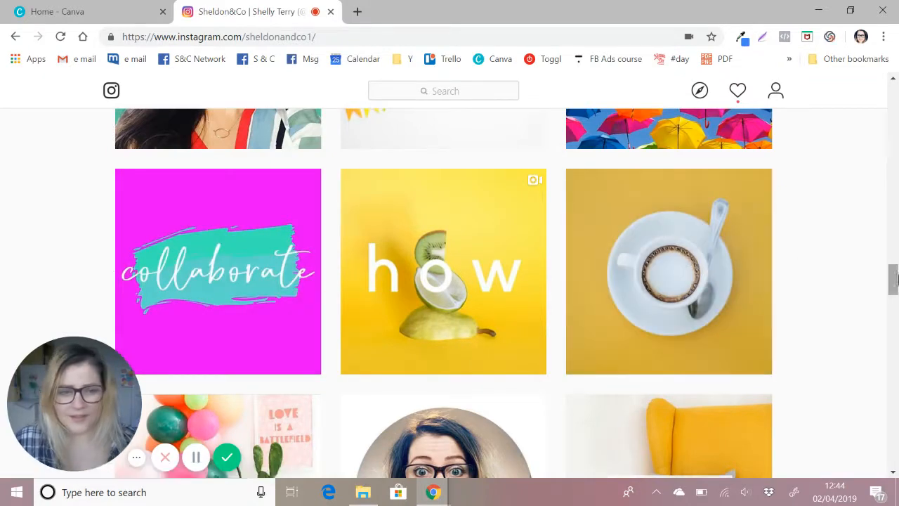
pyautogui.moveTo(891, 279); pyautogui.dragTo(890, 311)
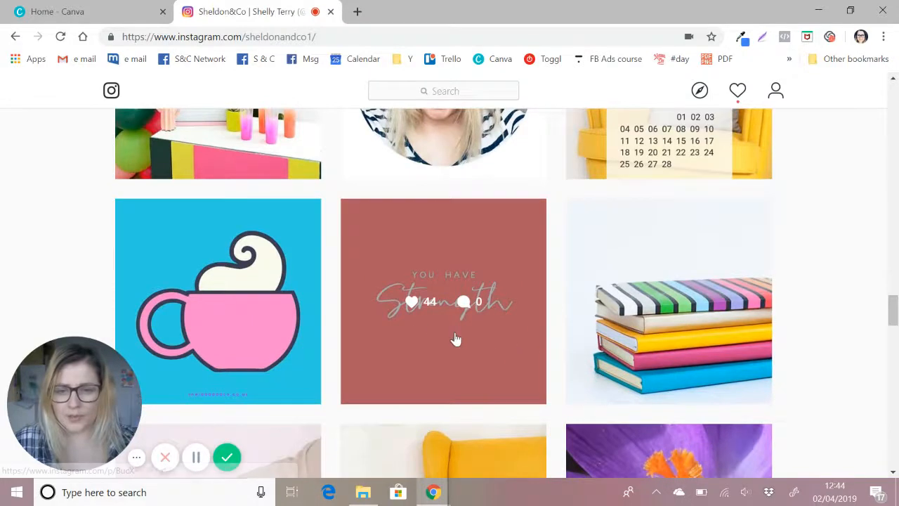
pyautogui.moveTo(890, 310); pyautogui.dragTo(892, 245)
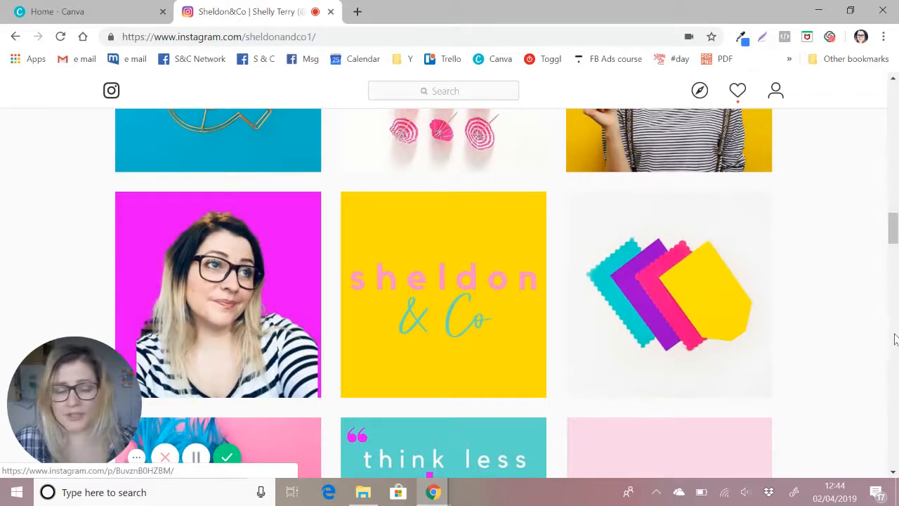
pyautogui.moveTo(895, 223); pyautogui.dragTo(886, 84)
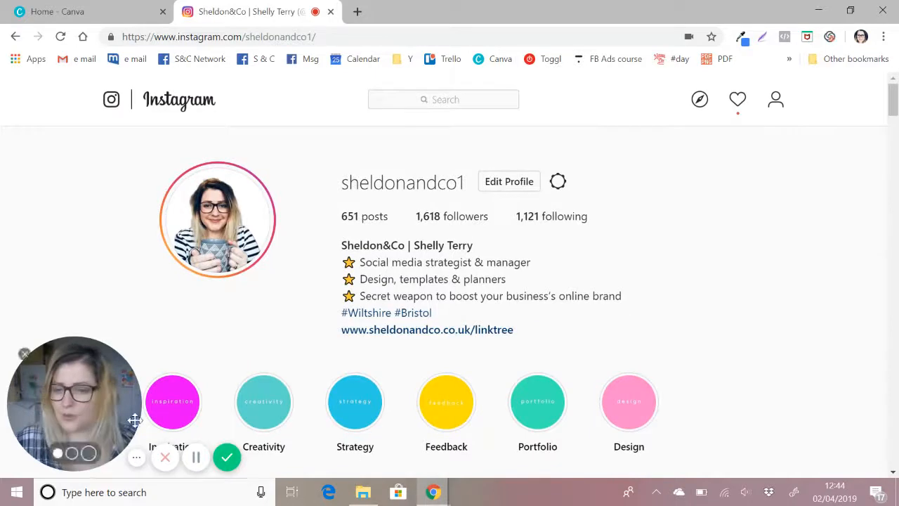
# - Switch to Canva, create a blank Instagram Post design and fill its background with the brand palette's bright blue
pyautogui.click(32, 11)
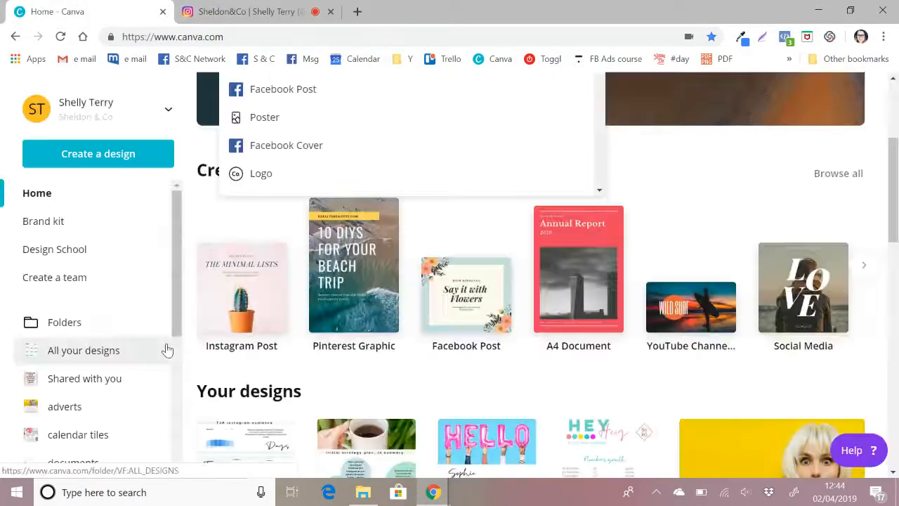
pyautogui.click(245, 288)
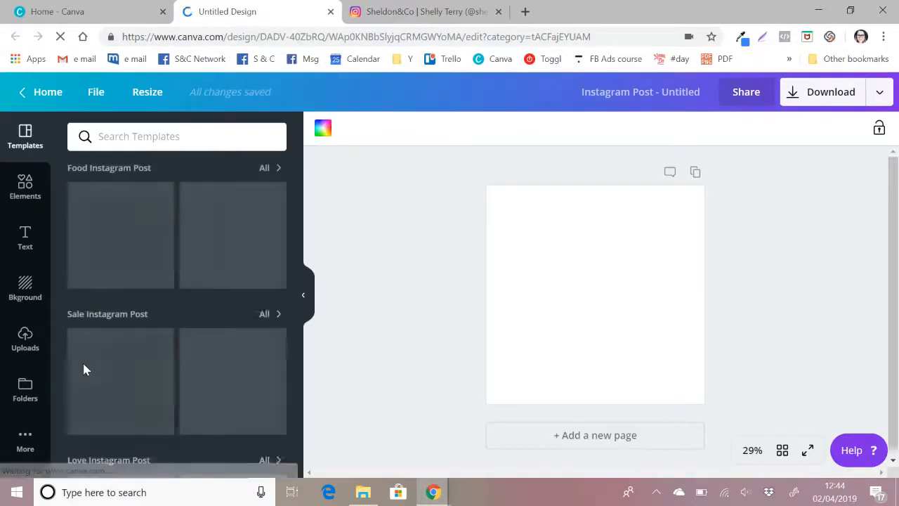
pyautogui.moveTo(317, 419); pyautogui.dragTo(82, 403)
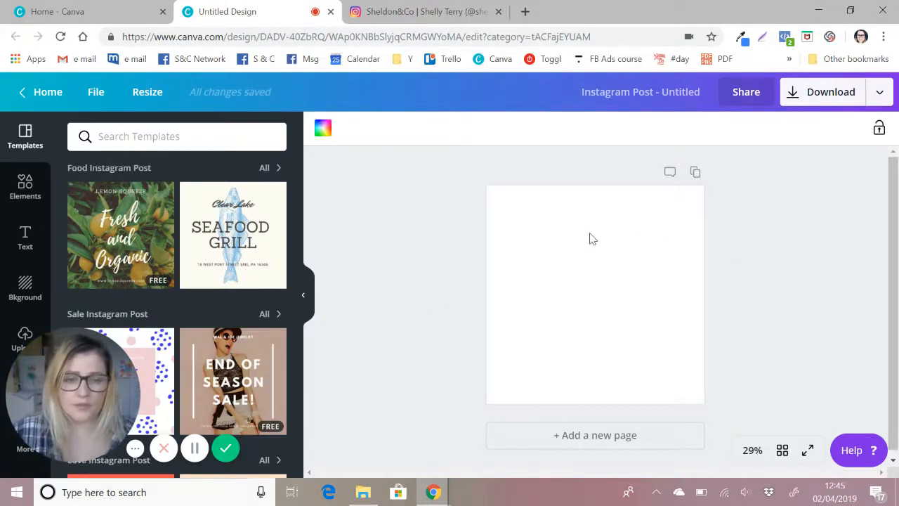
pyautogui.click(325, 131)
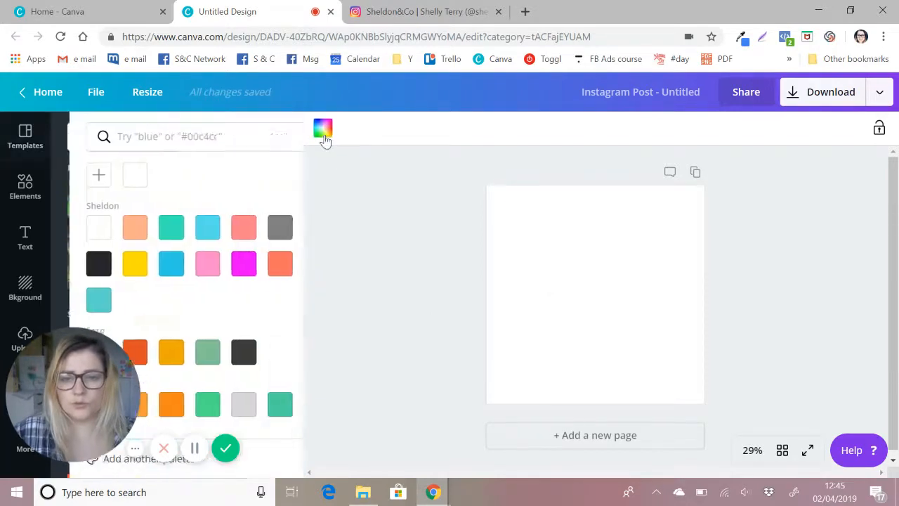
pyautogui.click(149, 267)
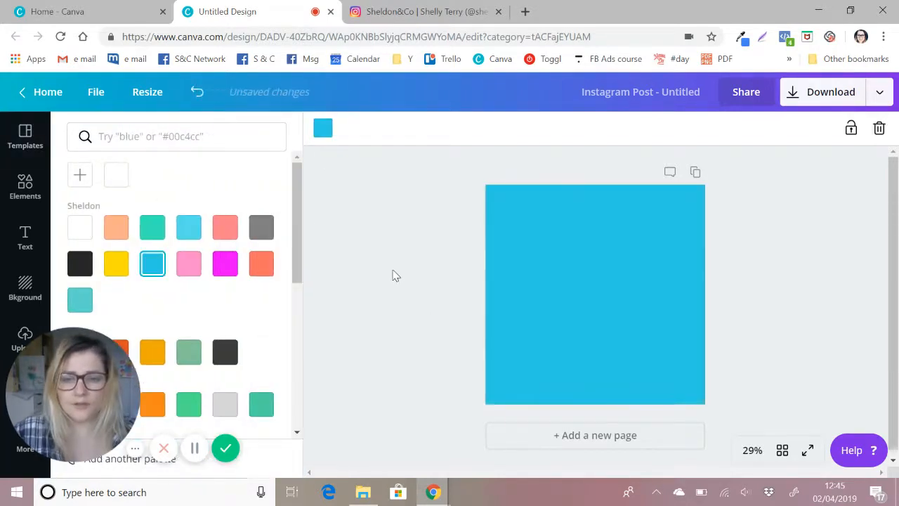
# - Add a Sophia Reign heading reading "hello" to the design and set its font size to 144
pyautogui.click(26, 235)
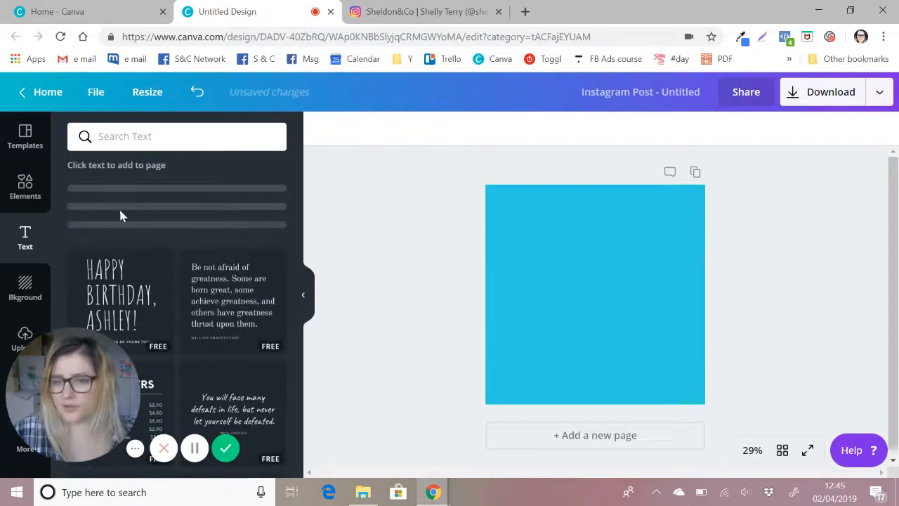
pyautogui.click(122, 225)
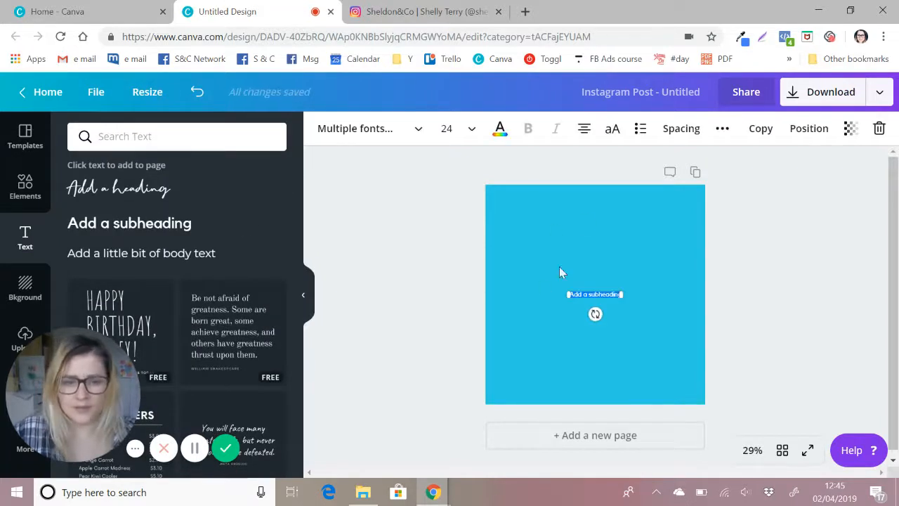
pyautogui.click(878, 129)
pyautogui.click(118, 188)
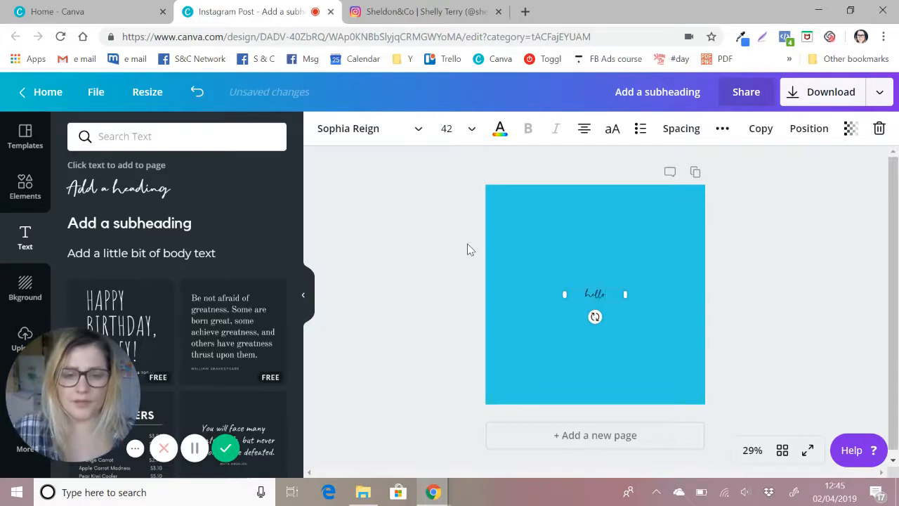
pyautogui.click(441, 130)
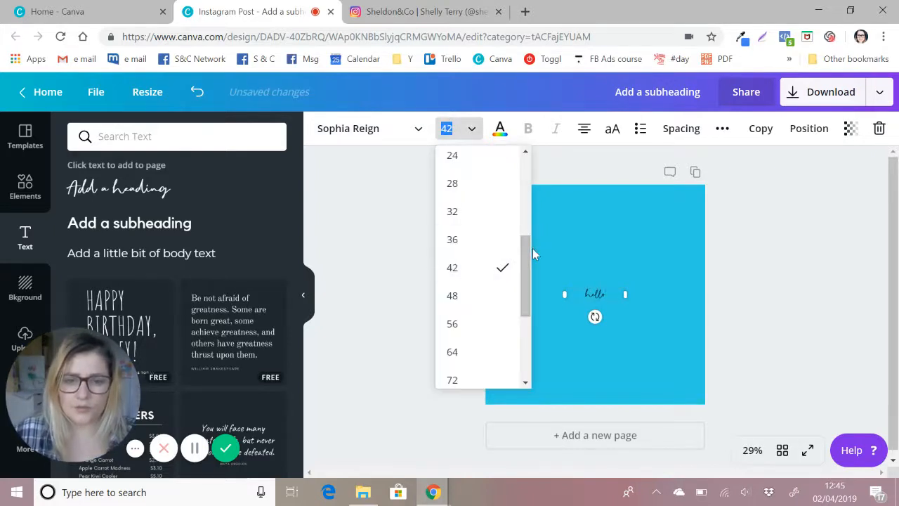
pyautogui.scroll(-4, 523, 281)
pyautogui.click(503, 367)
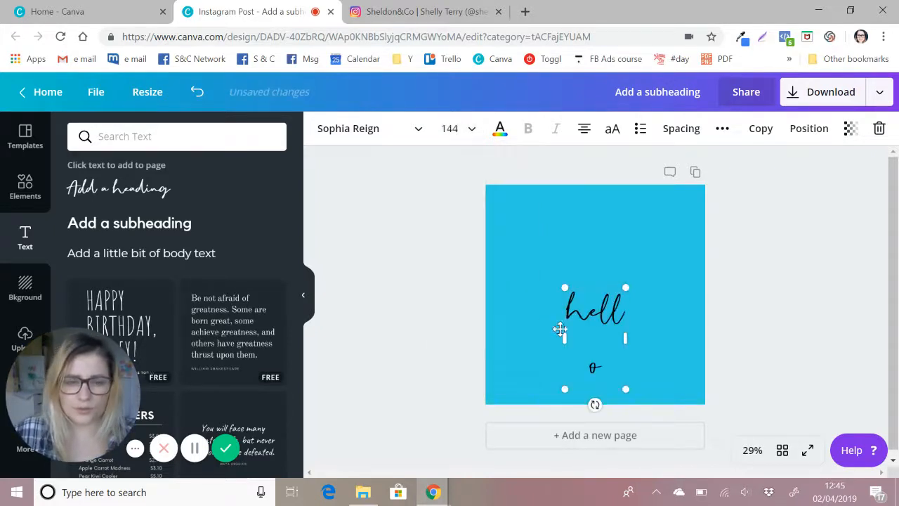
# - Enlarge the "hello" heading to font size 354 so it fits on one line, and centre it on the post
pyautogui.moveTo(551, 337); pyautogui.dragTo(534, 335)
pyautogui.moveTo(538, 287); pyautogui.dragTo(497, 253)
pyautogui.moveTo(626, 327); pyautogui.dragTo(710, 359)
pyautogui.moveTo(613, 336); pyautogui.dragTo(560, 320)
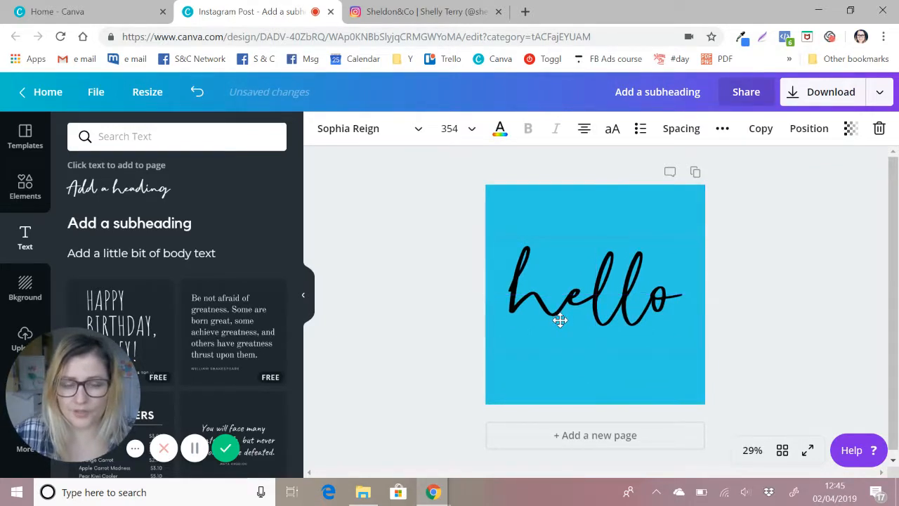
pyautogui.click(465, 323)
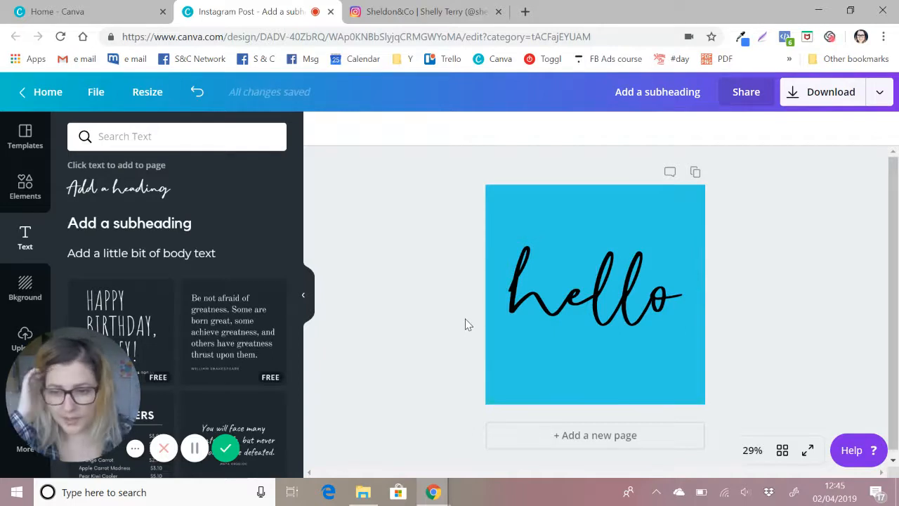
# - Change the "hello" heading's text colour to white
pyautogui.click(553, 291)
pyautogui.click(499, 129)
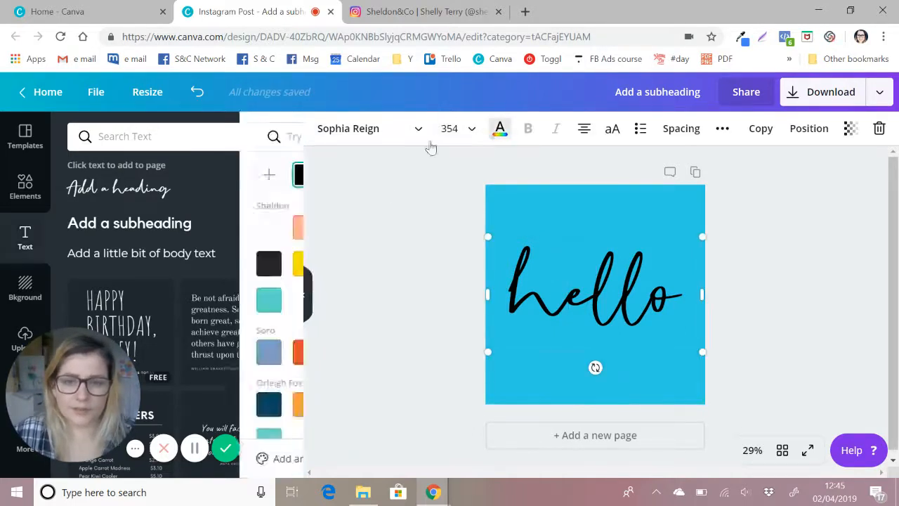
pyautogui.click(87, 235)
pyautogui.click(452, 318)
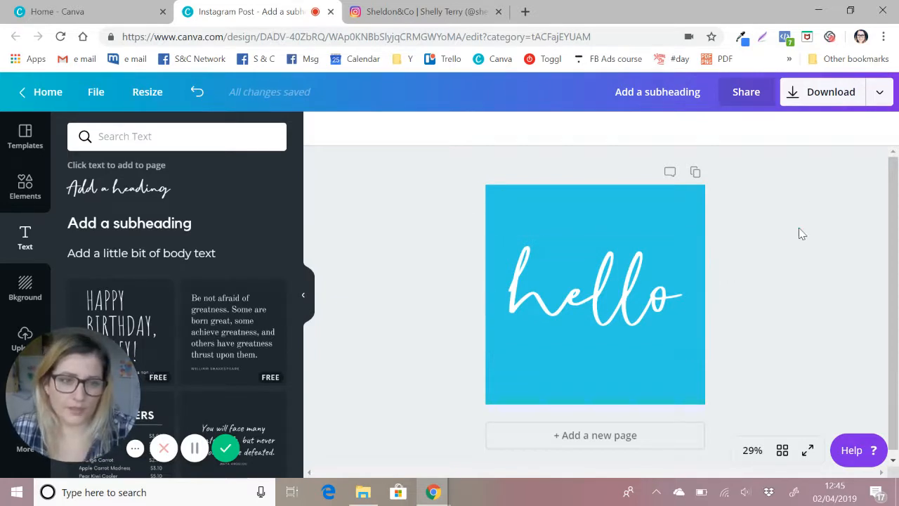
# - Review the design's download options, including the PNG file type, without downloading it
pyautogui.click(818, 98)
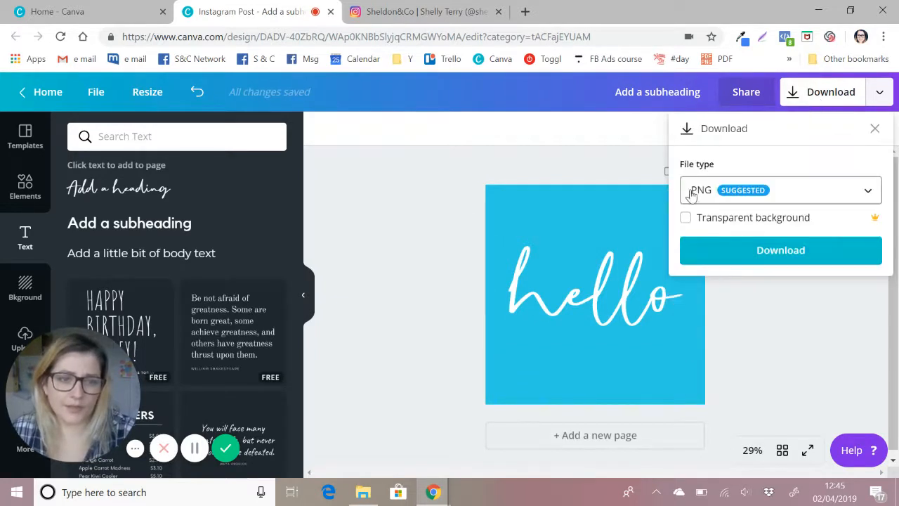
pyautogui.click(767, 330)
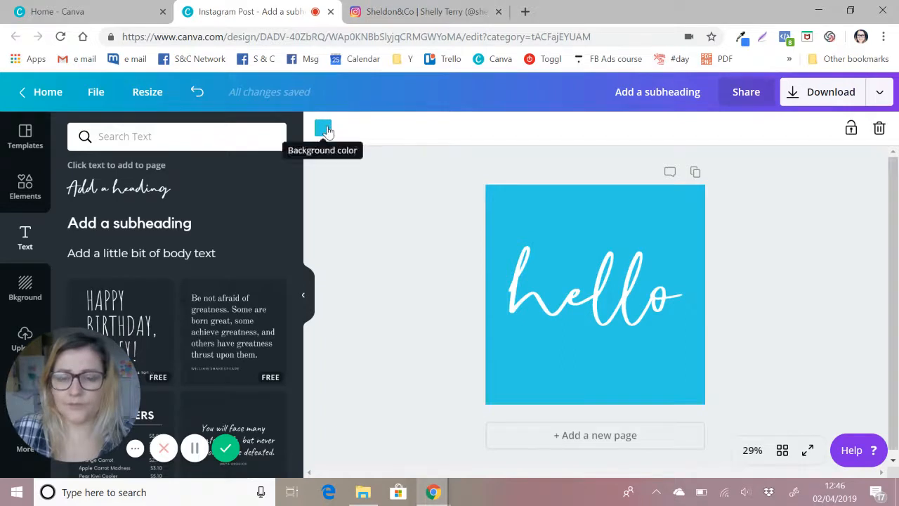
# - Change the background behind "hello" to the brand palette's yellow
pyautogui.click(326, 130)
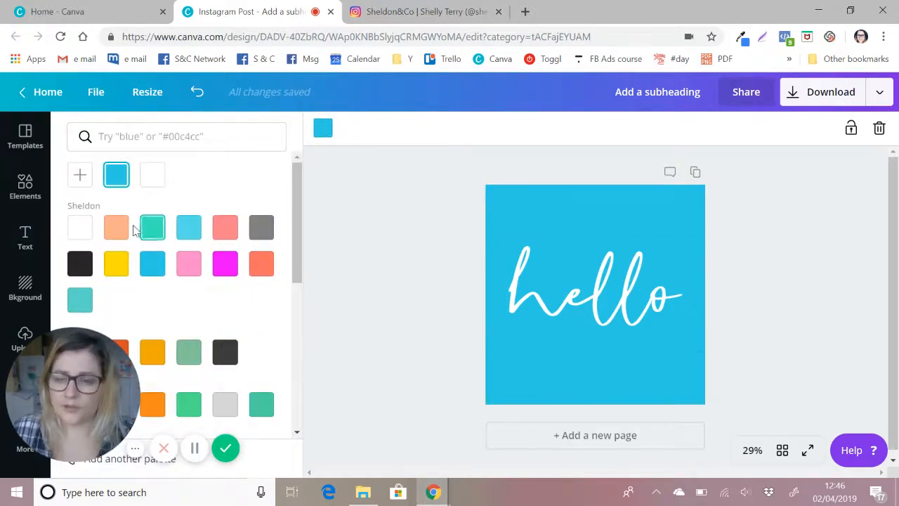
pyautogui.click(117, 264)
pyautogui.click(732, 284)
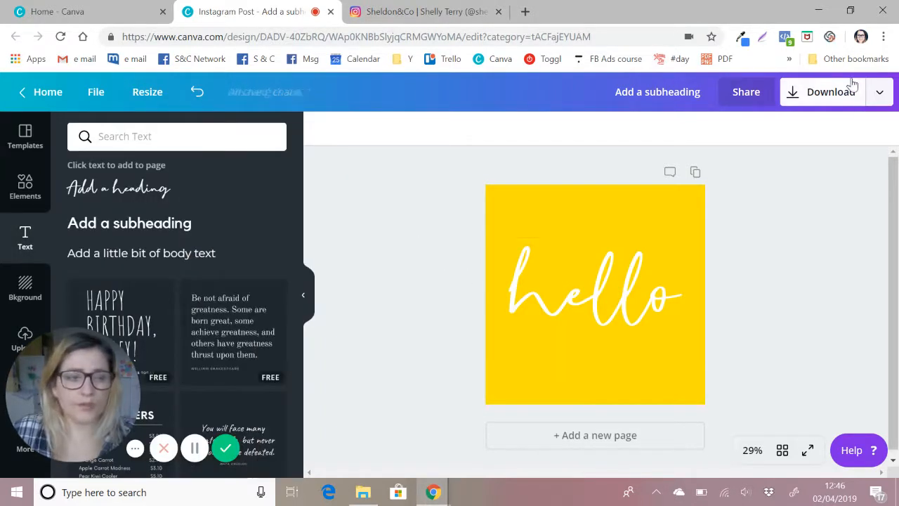
# - Try a light pink background behind "hello" and replace it with the brand palette's magenta
pyautogui.click(522, 230)
pyautogui.click(324, 129)
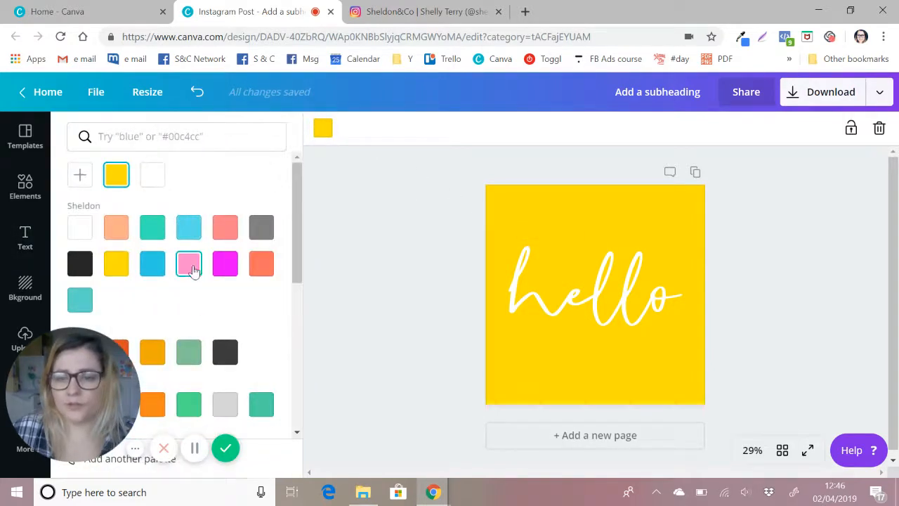
pyautogui.click(193, 270)
pyautogui.click(419, 280)
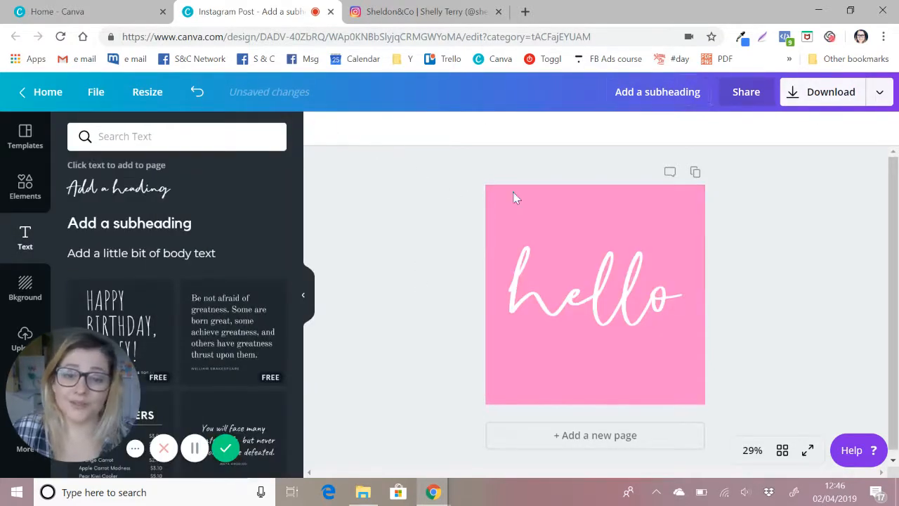
pyautogui.click(322, 128)
pyautogui.click(225, 263)
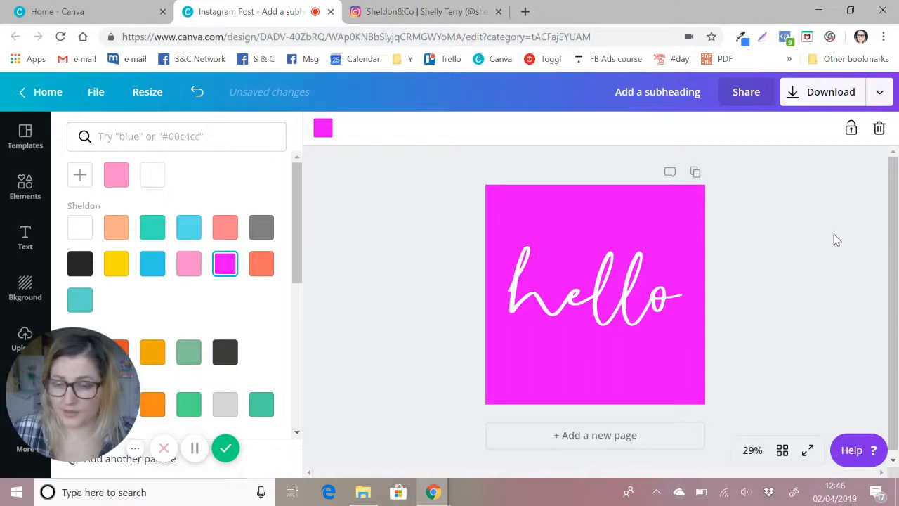
# - Replace the heading text "hello" with "welcome!"
pyautogui.click(664, 299)
pyautogui.click(665, 293)
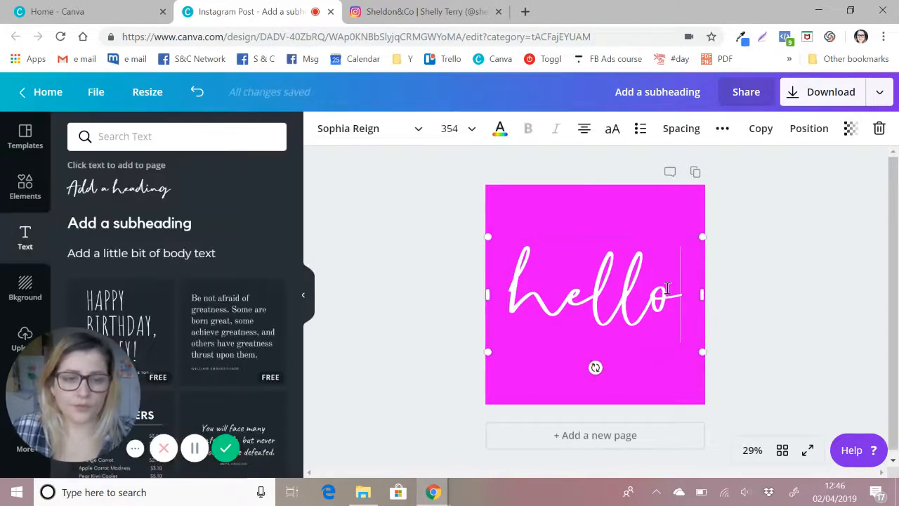
pyautogui.press('BackSpace')
pyautogui.press('BackSpace')
pyautogui.press('BackSpace')
pyautogui.press('BackSpace')
pyautogui.press('BackSpace')
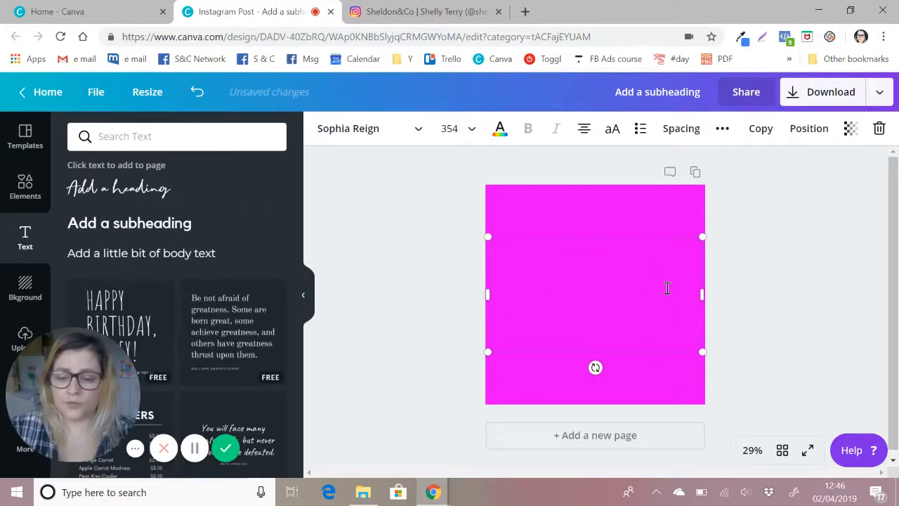
pyautogui.write('welcom')
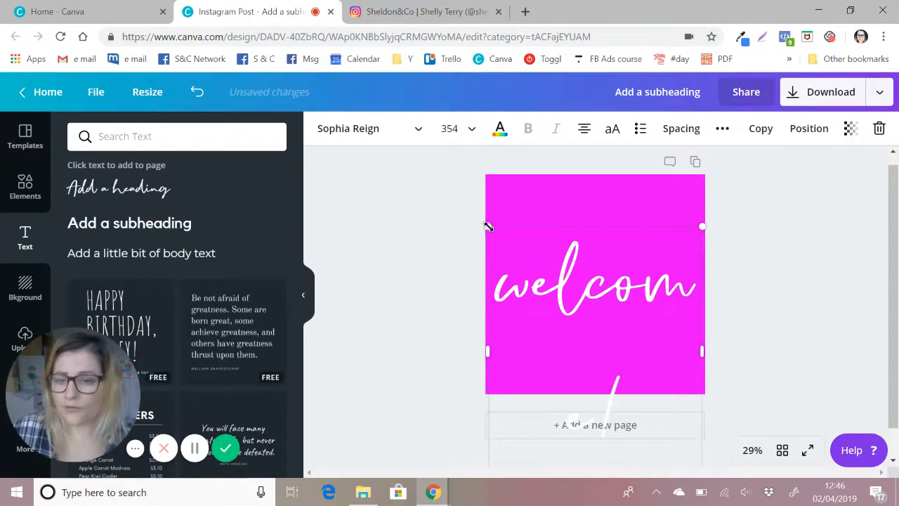
# - Shrink the "welcome!" heading to font size 281 so it fits on one line, and centre it on the post
pyautogui.moveTo(489, 226); pyautogui.dragTo(492, 337)
pyautogui.scroll(-1, 535, 359)
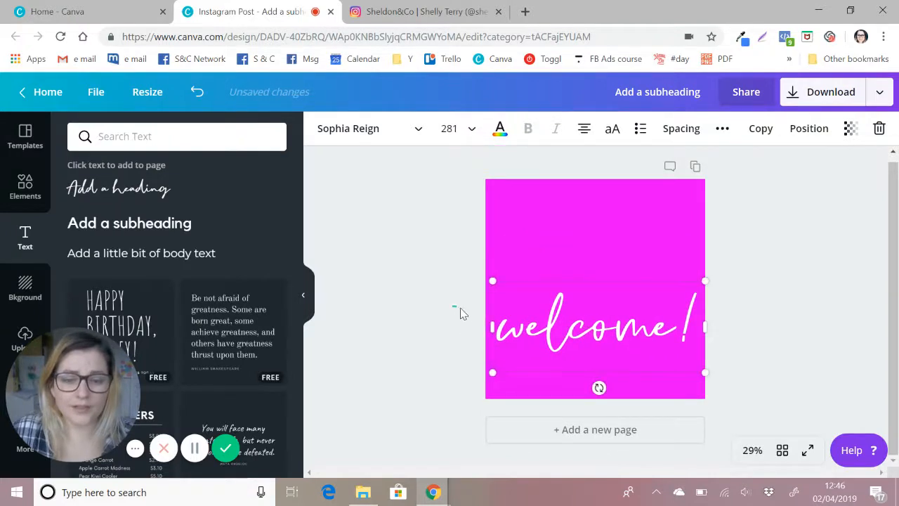
pyautogui.moveTo(582, 324); pyautogui.dragTo(575, 289)
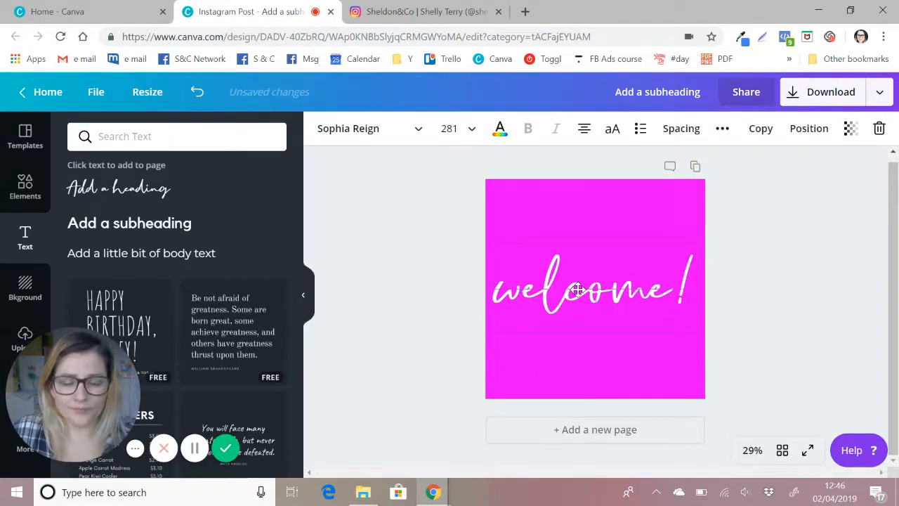
pyautogui.click(437, 285)
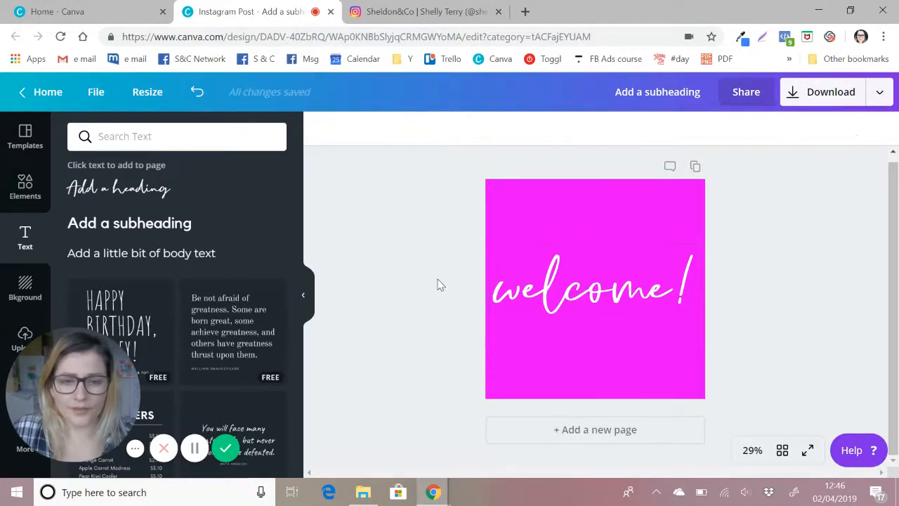
# - Change the background behind "welcome!" to the brand palette's light blue
pyautogui.click(503, 185)
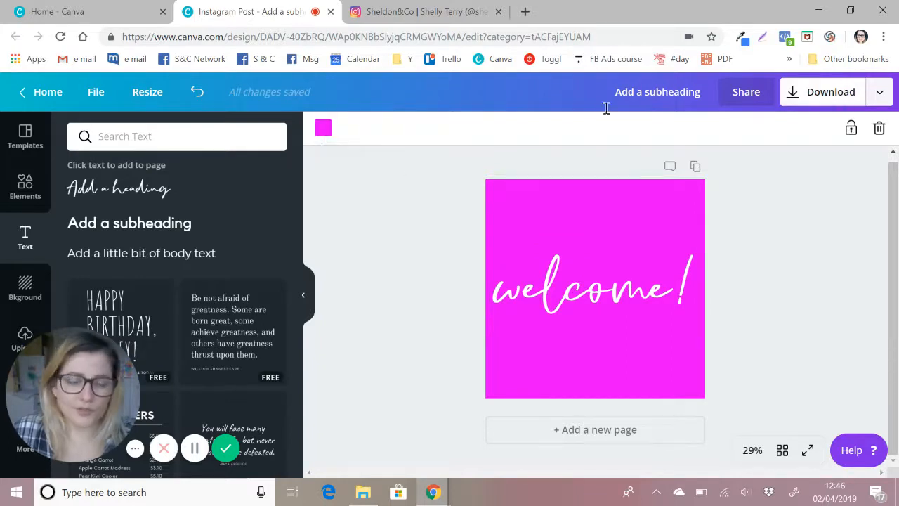
pyautogui.click(324, 129)
pyautogui.click(186, 227)
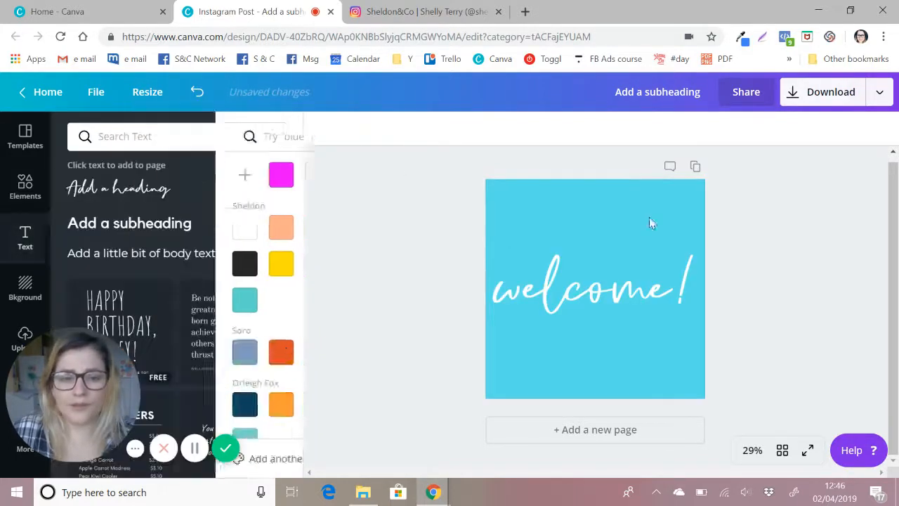
pyautogui.click(381, 134)
pyautogui.click(394, 160)
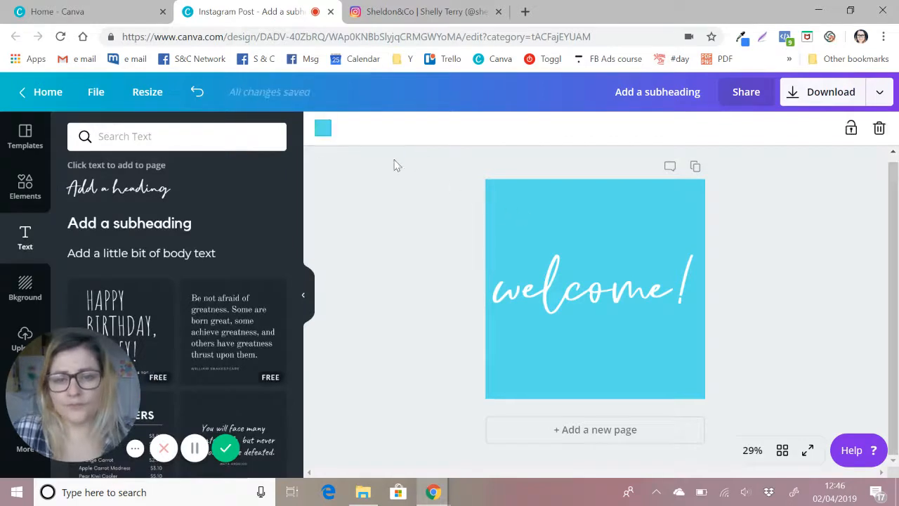
# - Set the background behind "welcome!" to the brand palette's yellow
pyautogui.click(322, 129)
pyautogui.click(116, 262)
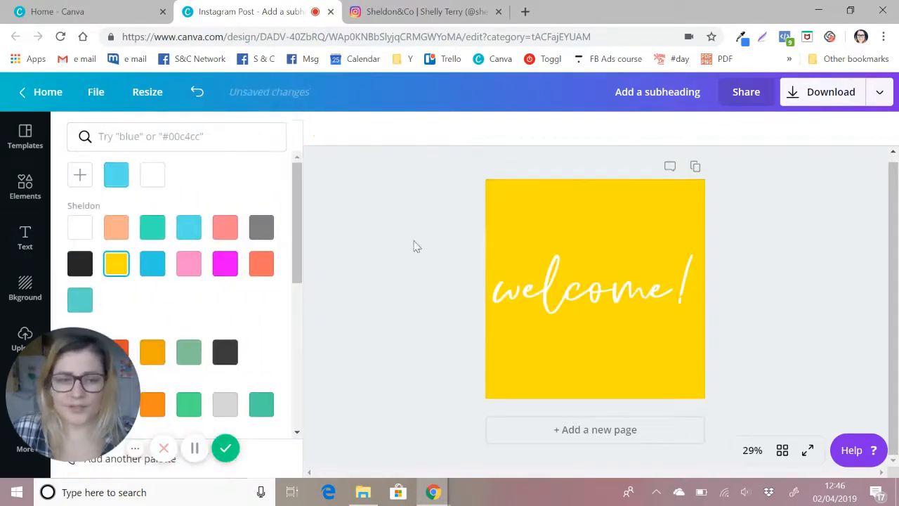
# - Set the background behind "welcome!" to the brand palette's green
pyautogui.click(414, 245)
pyautogui.click(513, 209)
pyautogui.click(323, 128)
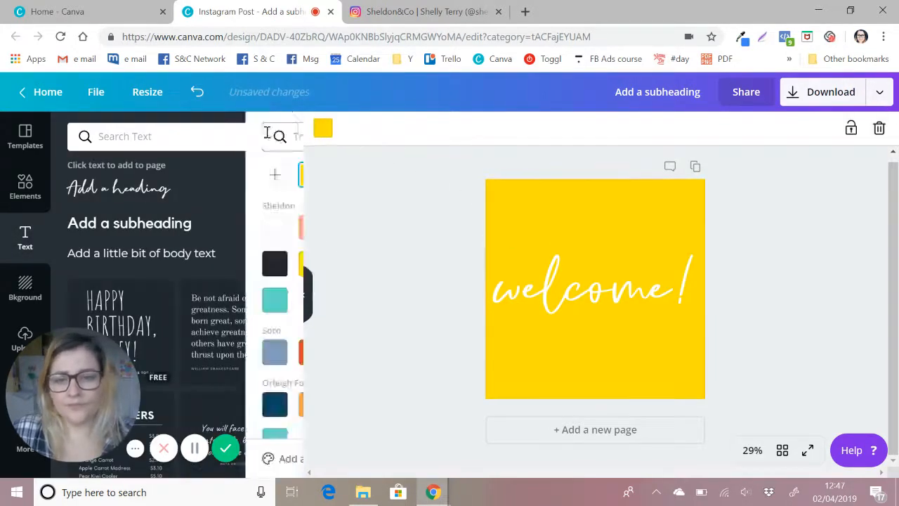
pyautogui.click(153, 227)
pyautogui.click(316, 231)
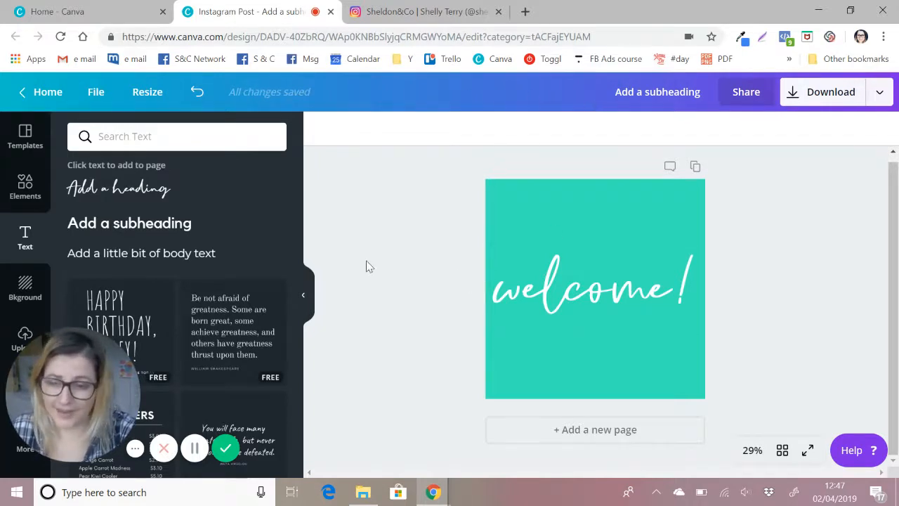
# - Replace the heading text "welcome!" with "Hey!"
pyautogui.click(689, 290)
pyautogui.press('BackSpace')
pyautogui.press('BackSpace')
pyautogui.press('BackSpace')
pyautogui.press('BackSpace')
pyautogui.press('BackSpace')
pyautogui.press('BackSpace')
pyautogui.press('BackSpace')
pyautogui.press('BackSpace')
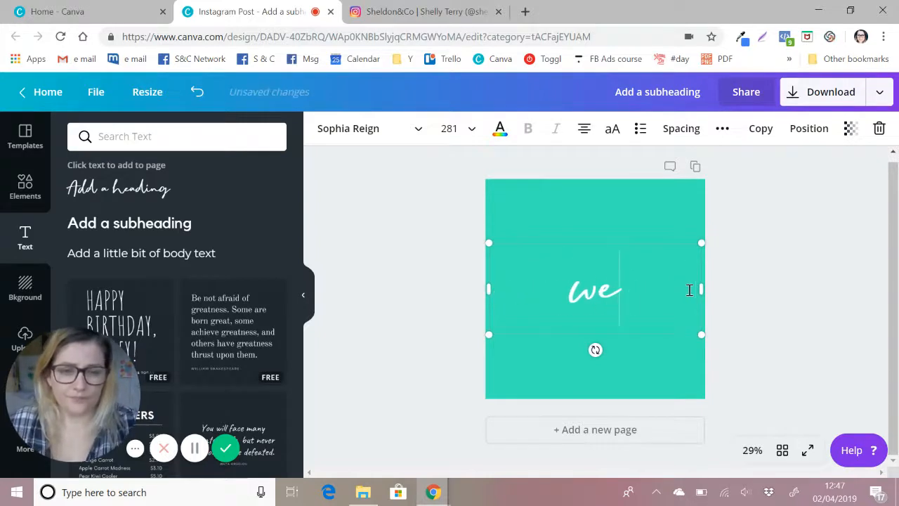
pyautogui.write('Hey!')
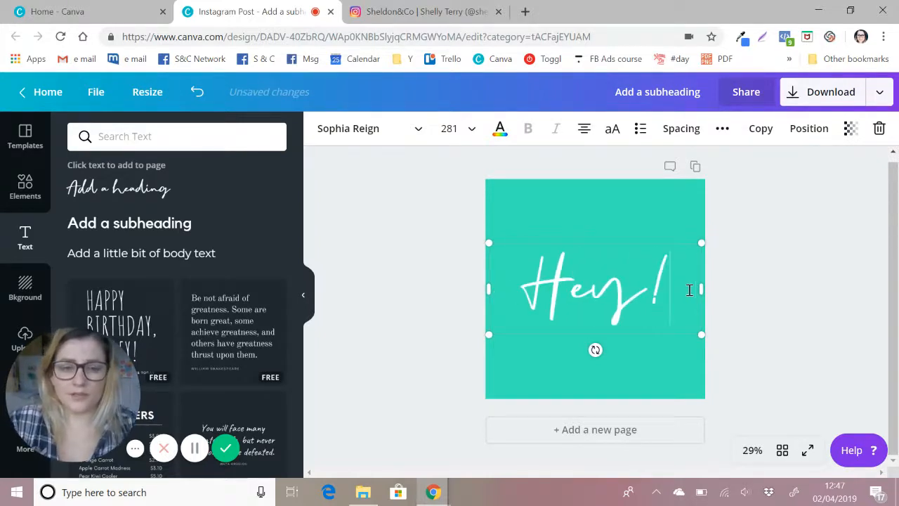
pyautogui.click(439, 275)
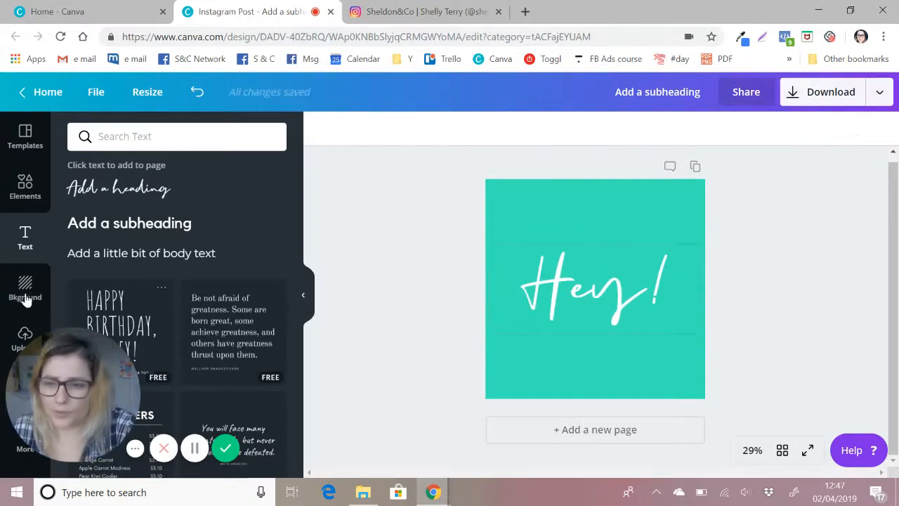
# - Fill the post background with the stacked-fruit photo on yellow from the Brand photo folder
pyautogui.moveTo(9, 330); pyautogui.dragTo(65, 324)
pyautogui.click(24, 337)
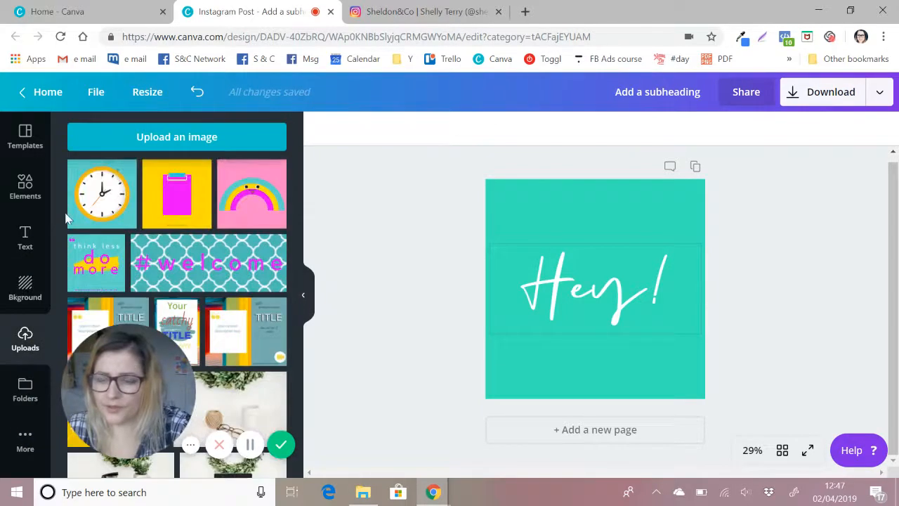
pyautogui.click(24, 289)
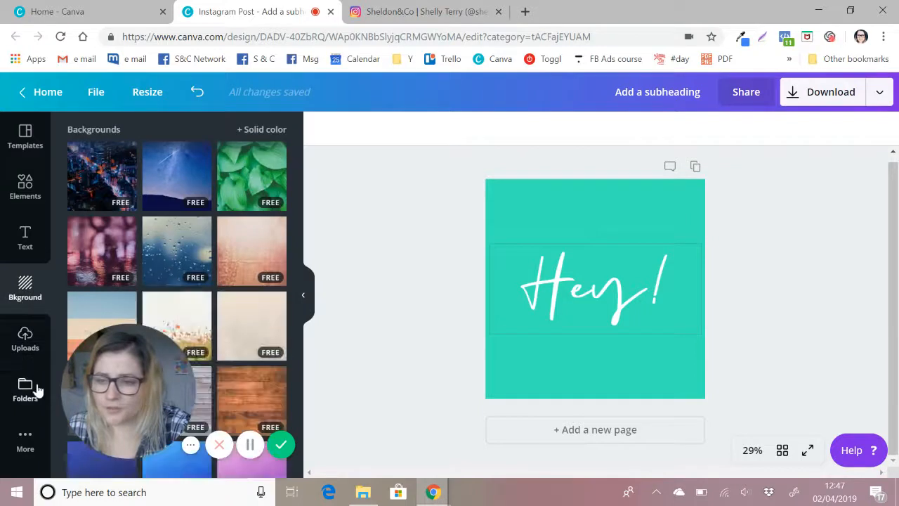
pyautogui.click(28, 387)
pyautogui.click(134, 306)
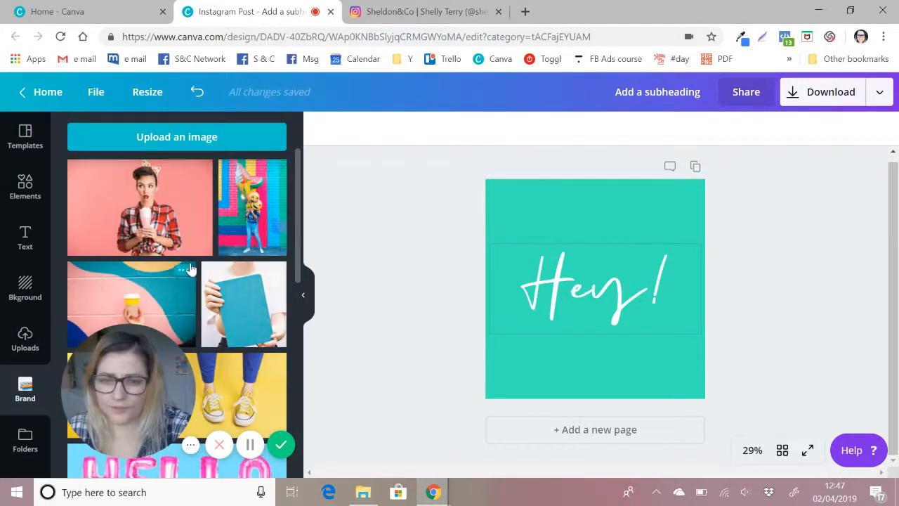
pyautogui.scroll(-4, 190, 269)
pyautogui.moveTo(139, 260); pyautogui.dragTo(489, 217)
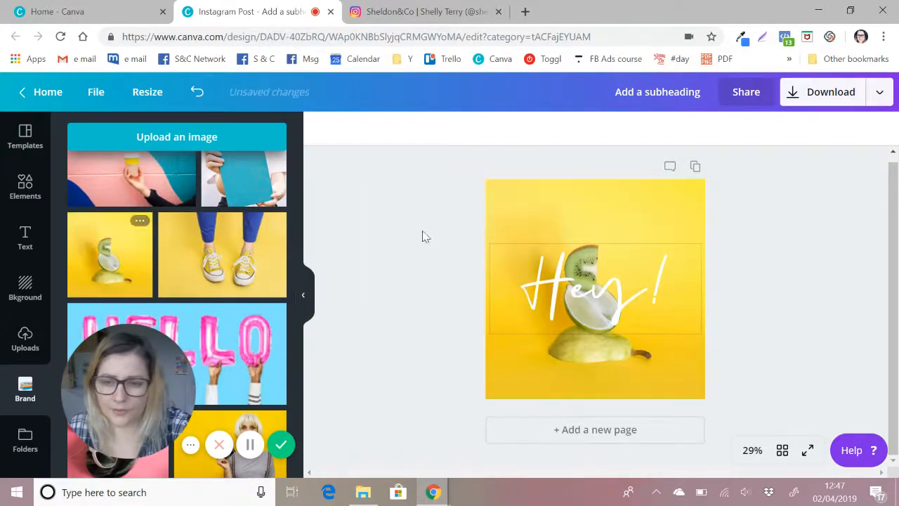
# - Swap the background photo for the woman with headphones on pink, and replace that with the pink-and-purple mug photo
pyautogui.scroll(-6, 195, 247)
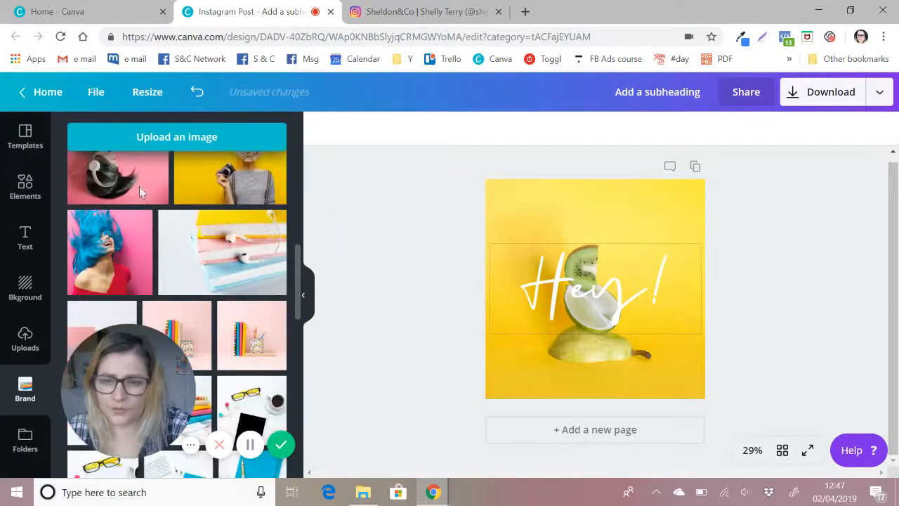
pyautogui.moveTo(139, 186); pyautogui.dragTo(485, 237)
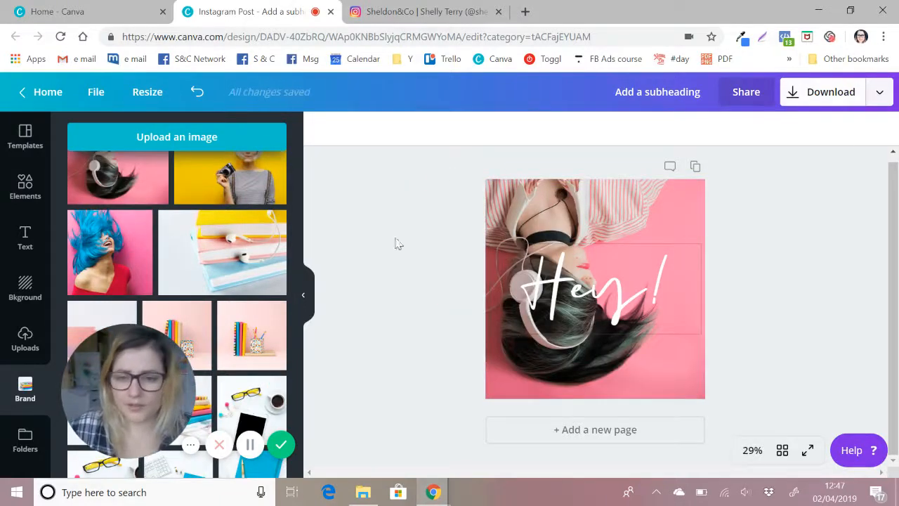
pyautogui.scroll(-2, 197, 252)
pyautogui.moveTo(102, 265); pyautogui.dragTo(512, 226)
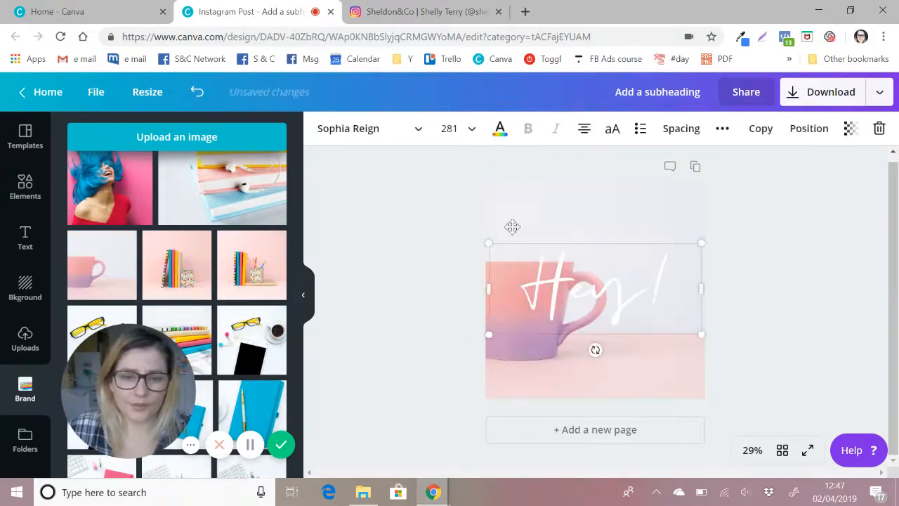
# - Change the "Hey!" text to the darker bright blue of the brand palette
pyautogui.click(500, 128)
pyautogui.click(154, 273)
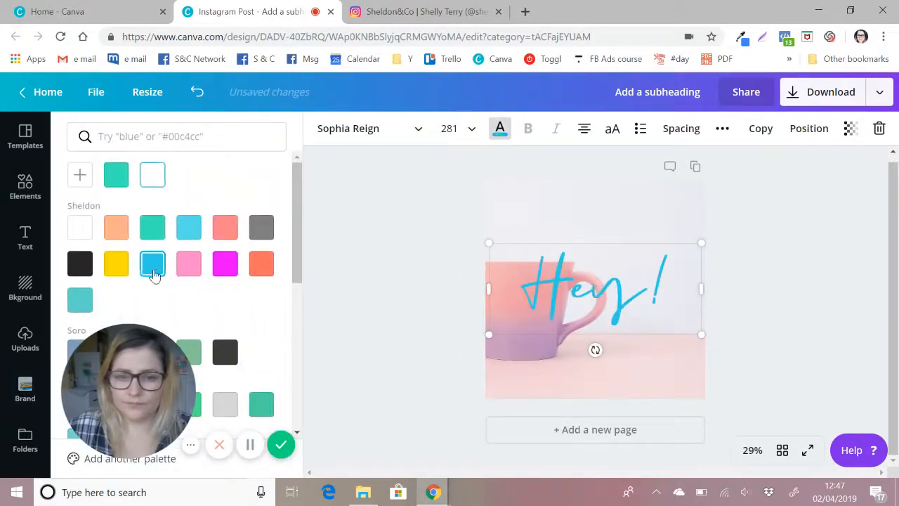
pyautogui.click(344, 284)
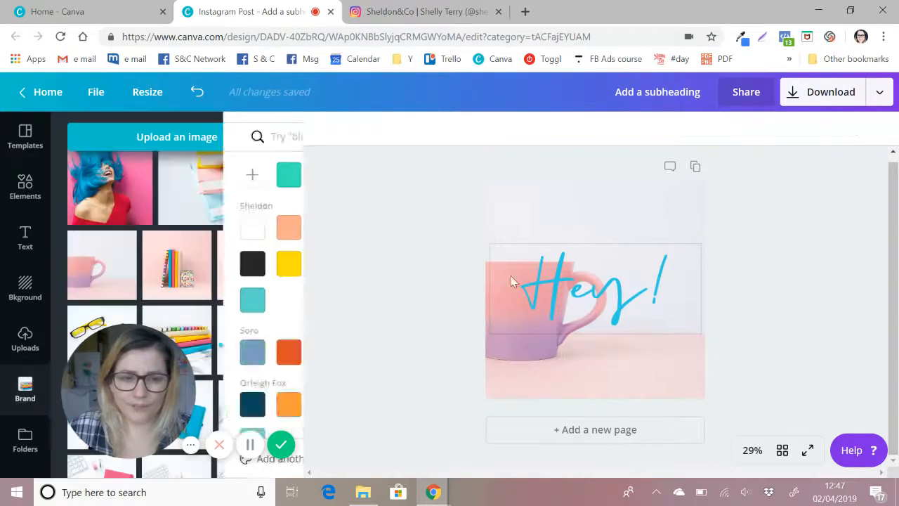
# - Shrink the "Hey!" text to font size 142 and position it on the body of the mug
pyautogui.click(678, 269)
pyautogui.moveTo(699, 244); pyautogui.dragTo(580, 286)
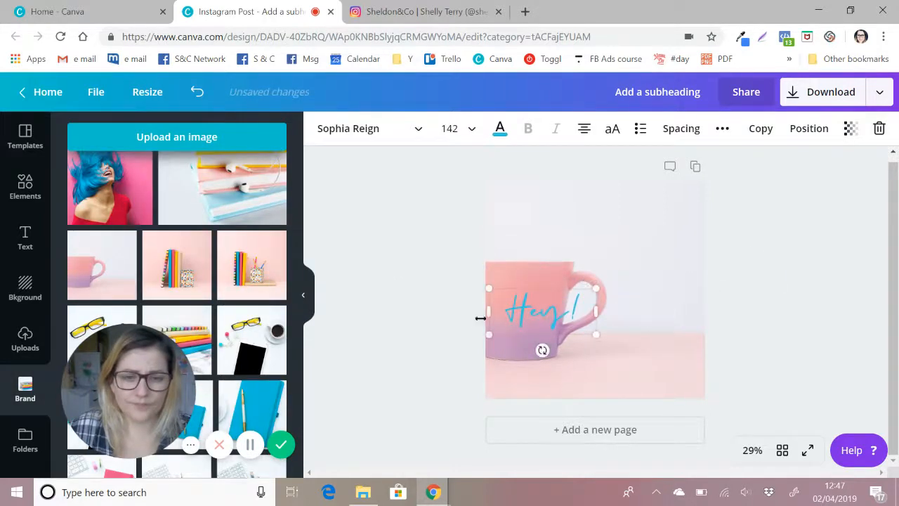
pyautogui.moveTo(517, 318); pyautogui.dragTo(501, 318)
pyautogui.click(454, 312)
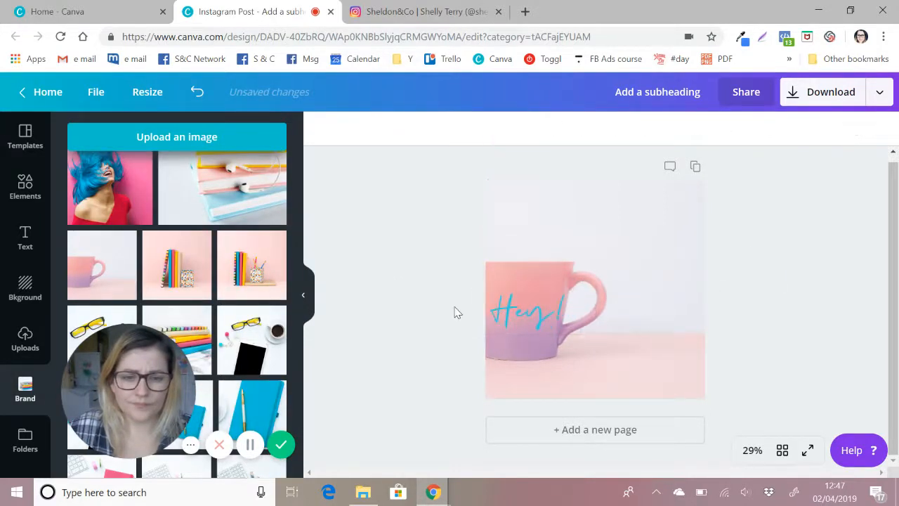
# - Recolour the "Hey!" text on the mug with the brand palette's magenta
pyautogui.click(511, 318)
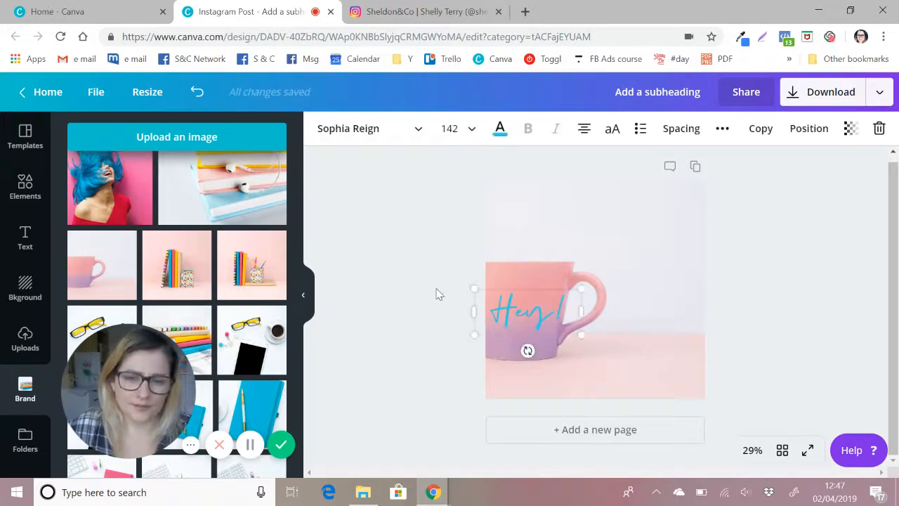
pyautogui.click(500, 130)
pyautogui.click(224, 270)
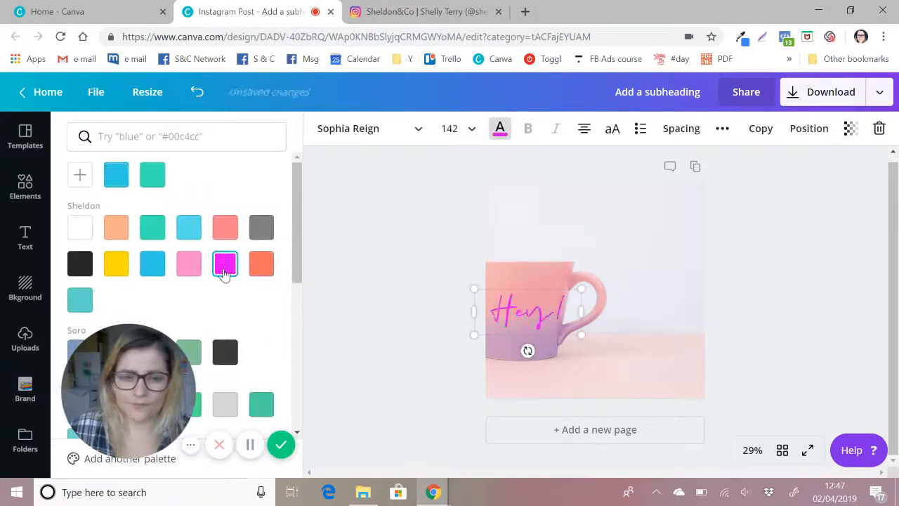
pyautogui.click(410, 298)
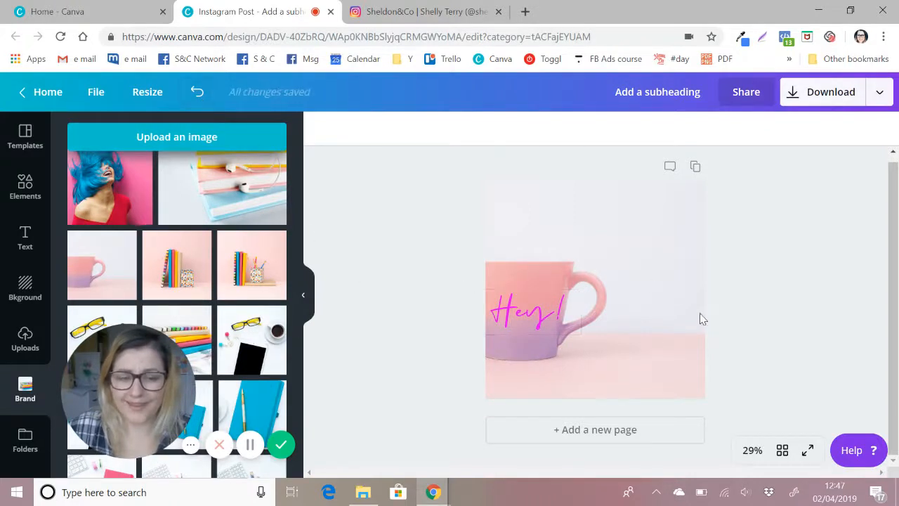
# - Undo the recolouring, resizing and moving of the "Hey!" text over the mug photo
pyautogui.click(196, 92)
pyautogui.click(197, 92)
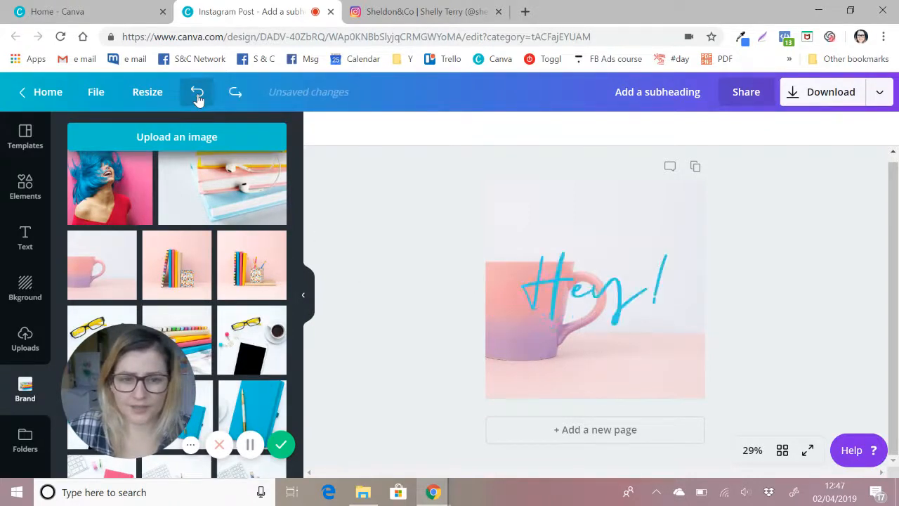
pyautogui.click(197, 92)
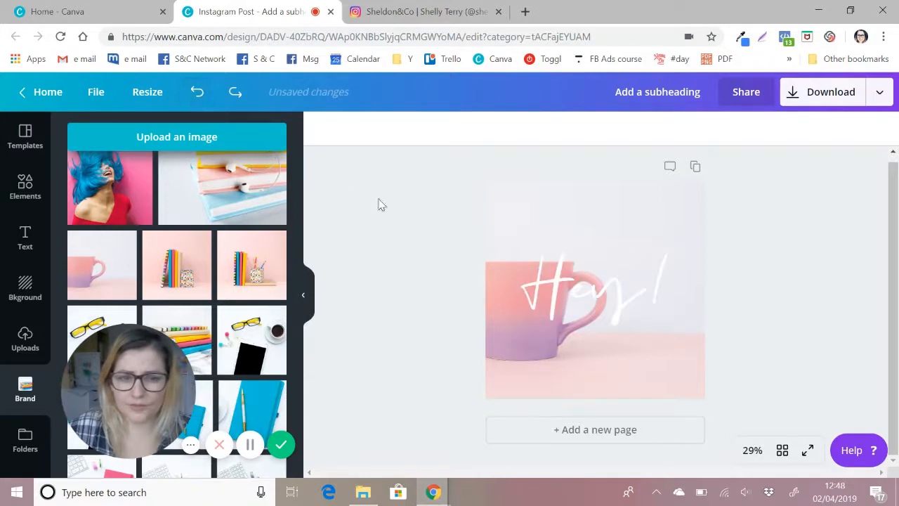
# - Replace the mug background with the close-up photo of the blue notebook and gold pen
pyautogui.scroll(-5, 170, 273)
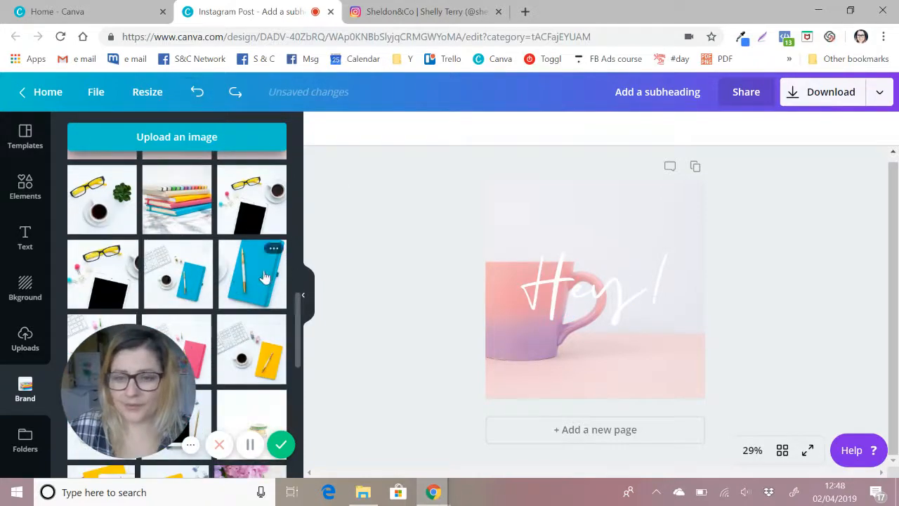
pyautogui.moveTo(264, 249); pyautogui.dragTo(491, 226)
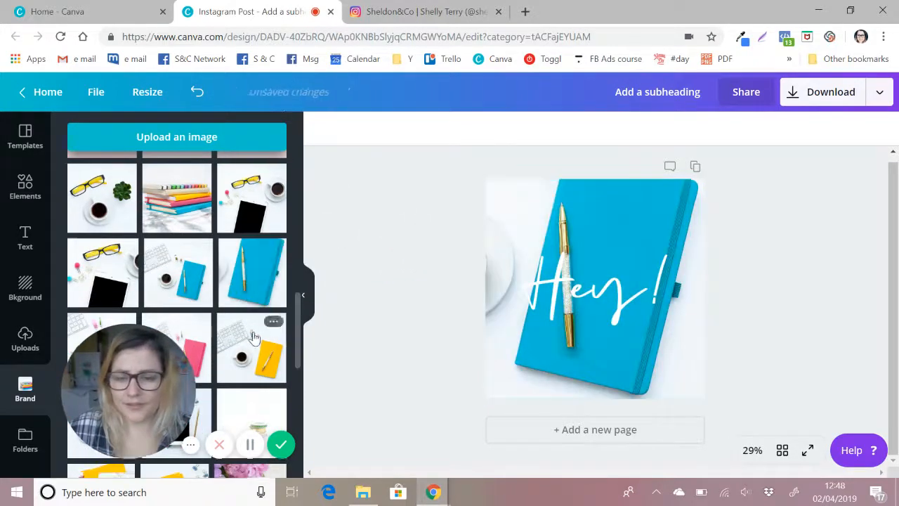
# - Replace the notebook background with the coral Pantone swatch image from the On brand folder
pyautogui.scroll(-5, 239, 333)
pyautogui.scroll(-8, 238, 333)
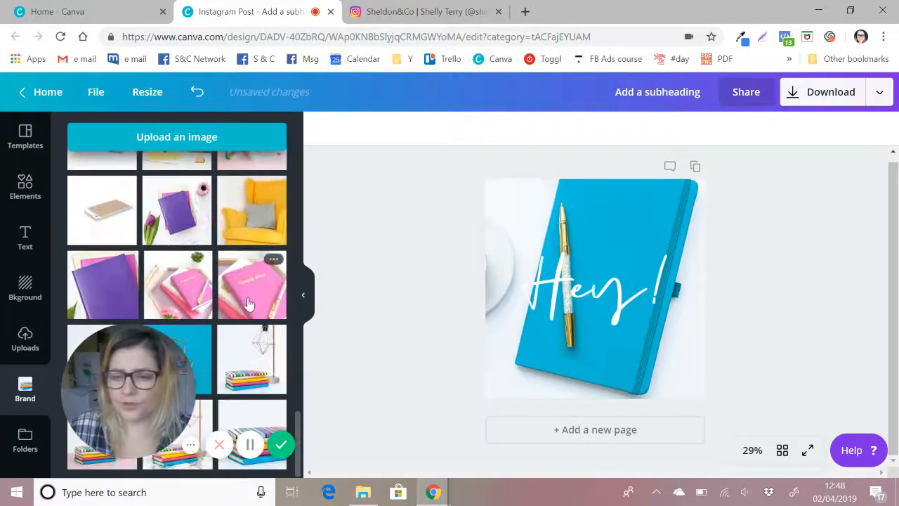
pyautogui.click(25, 346)
pyautogui.click(25, 439)
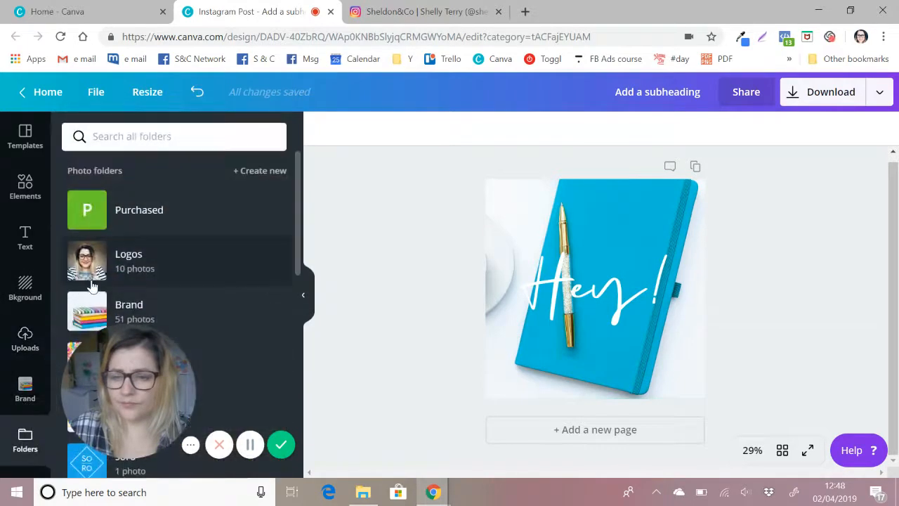
pyautogui.scroll(-2, 91, 284)
pyautogui.click(170, 295)
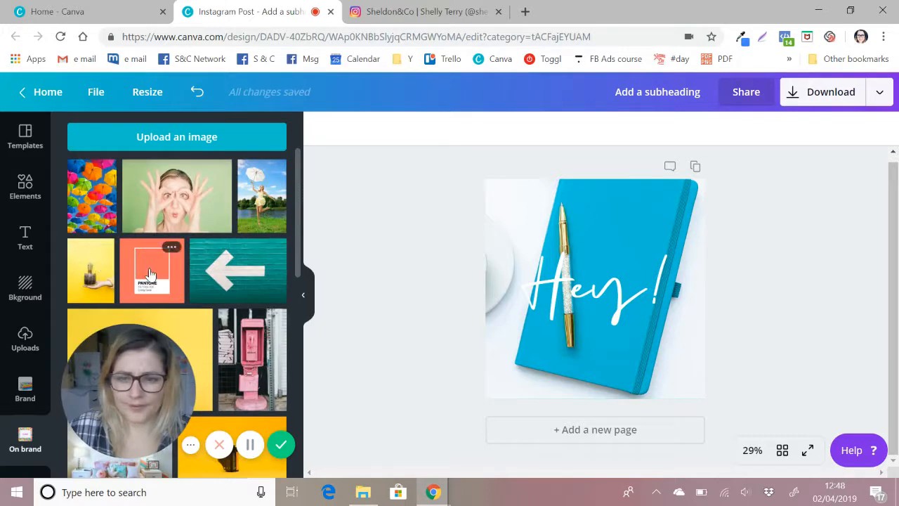
pyautogui.moveTo(149, 274); pyautogui.dragTo(490, 208)
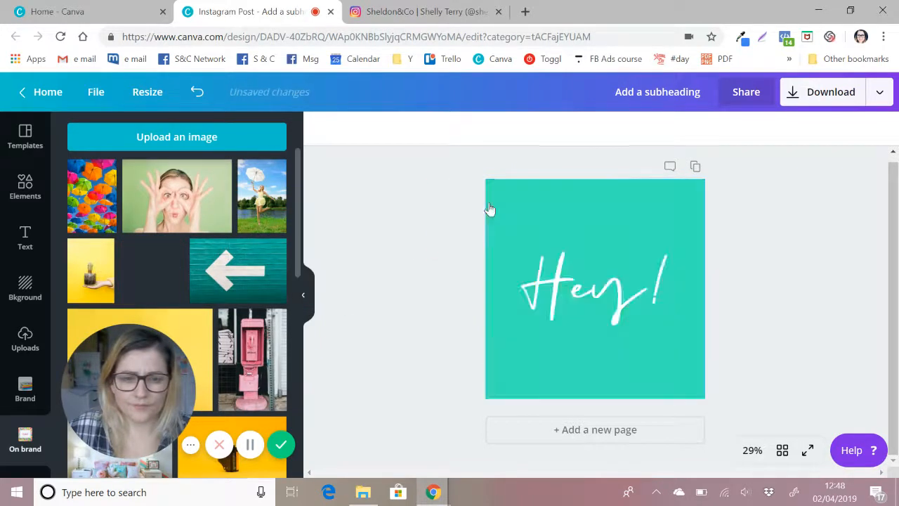
# - Shrink the "Hey!" text to font size 187 and centre it inside the coral square of the Pantone swatch
pyautogui.click(660, 258)
pyautogui.moveTo(701, 243); pyautogui.dragTo(630, 274)
pyautogui.moveTo(558, 288); pyautogui.dragTo(603, 282)
pyautogui.click(412, 287)
pyautogui.moveTo(546, 303); pyautogui.dragTo(580, 272)
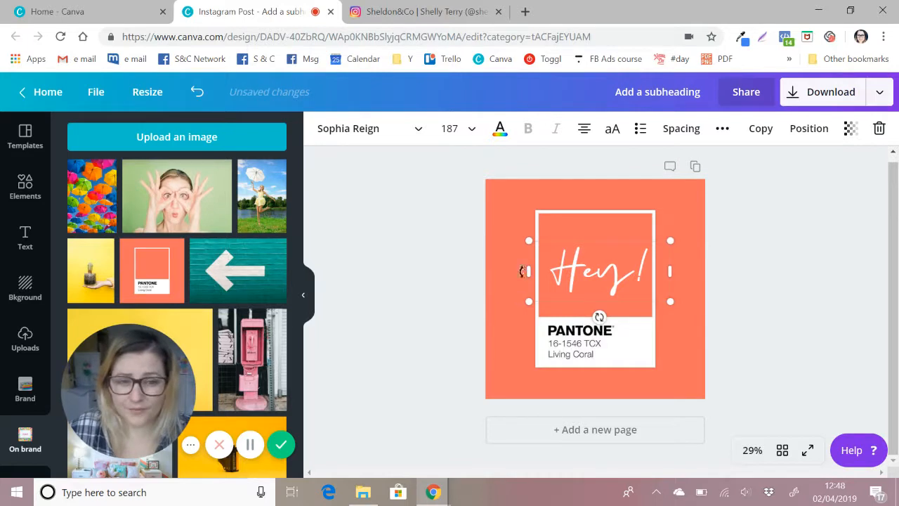
pyautogui.click(424, 226)
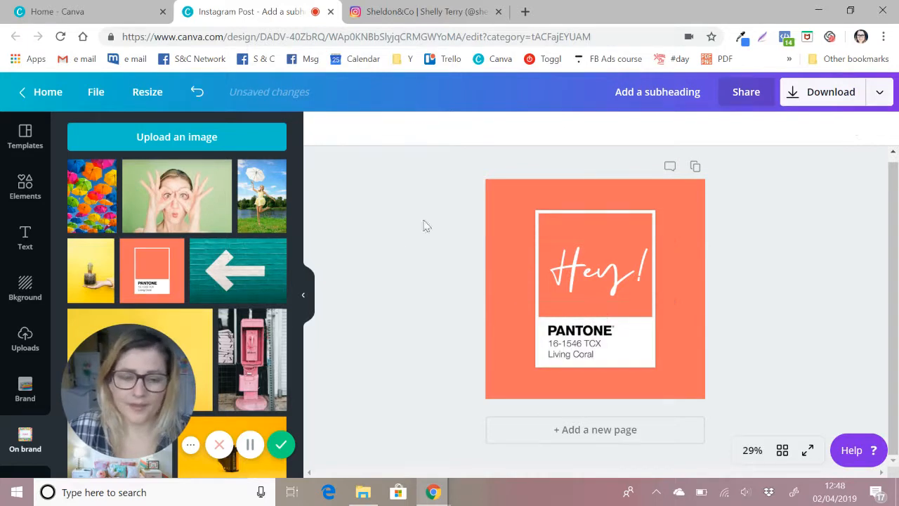
# - Delete the coral Pantone image from the post background
pyautogui.click(535, 218)
pyautogui.click(878, 127)
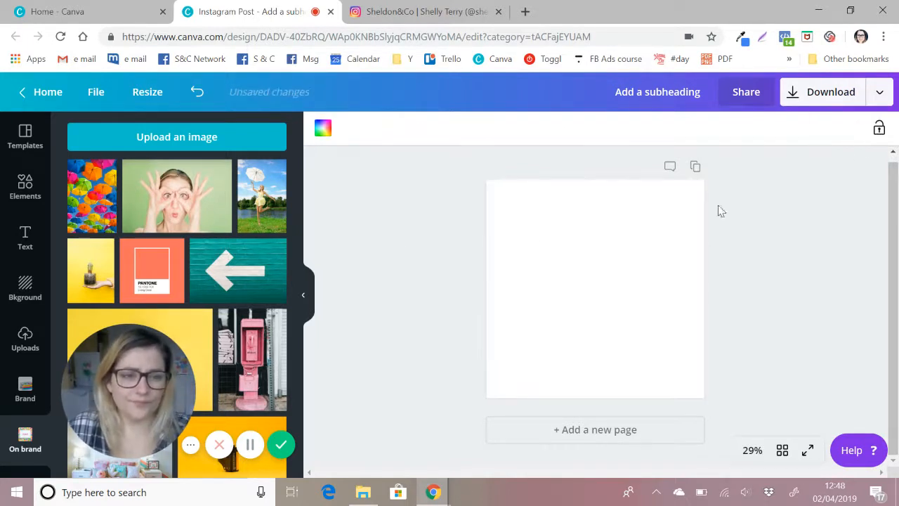
pyautogui.click(427, 254)
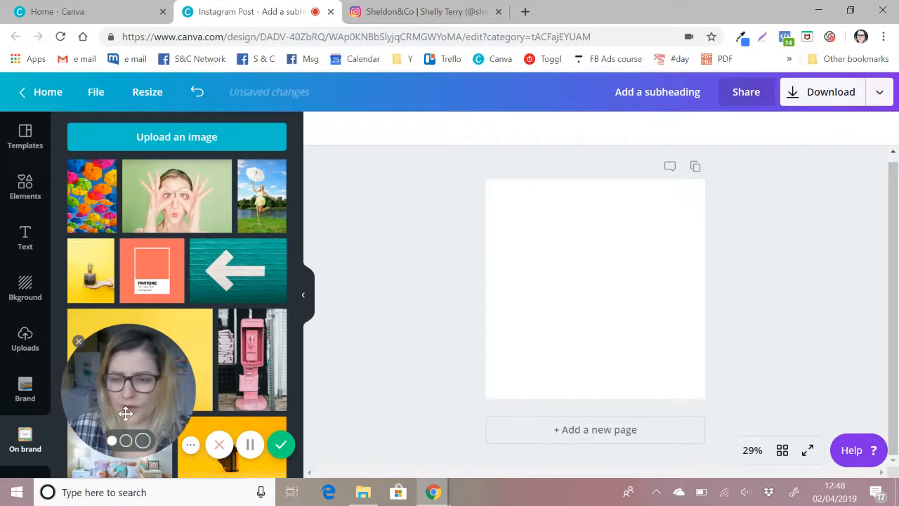
# - Search the elements library for "knitting"
pyautogui.click(28, 197)
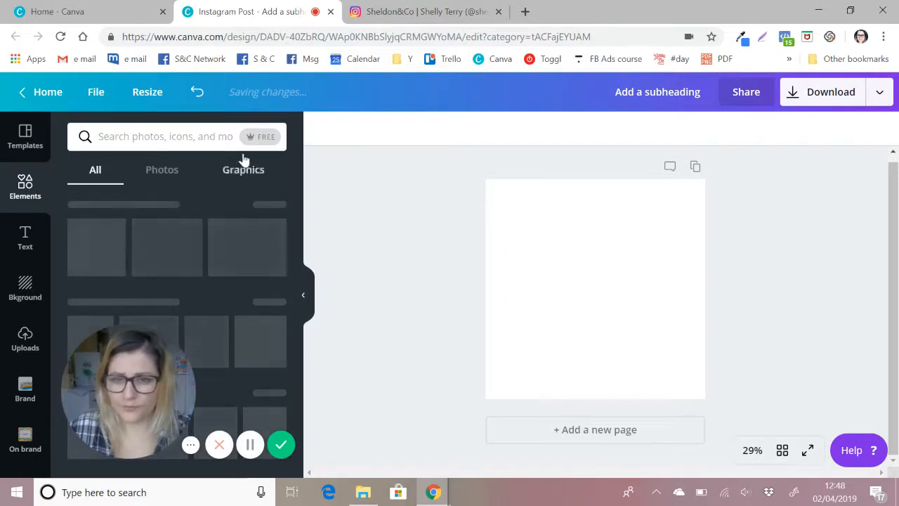
pyautogui.click(165, 133)
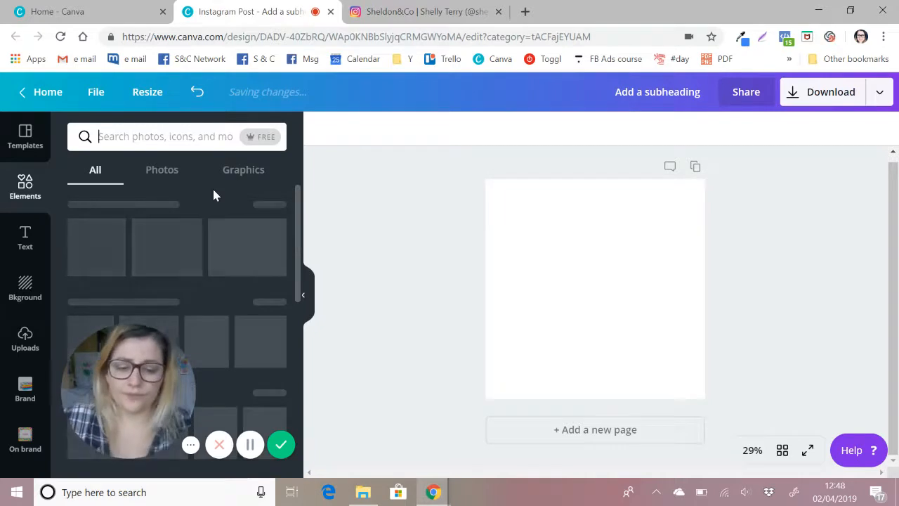
pyautogui.write('knitting')
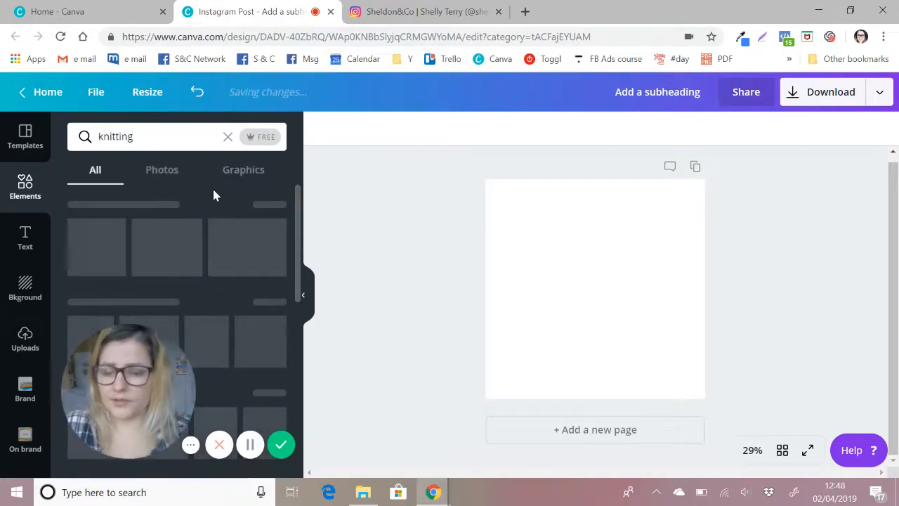
pyautogui.press('Return')
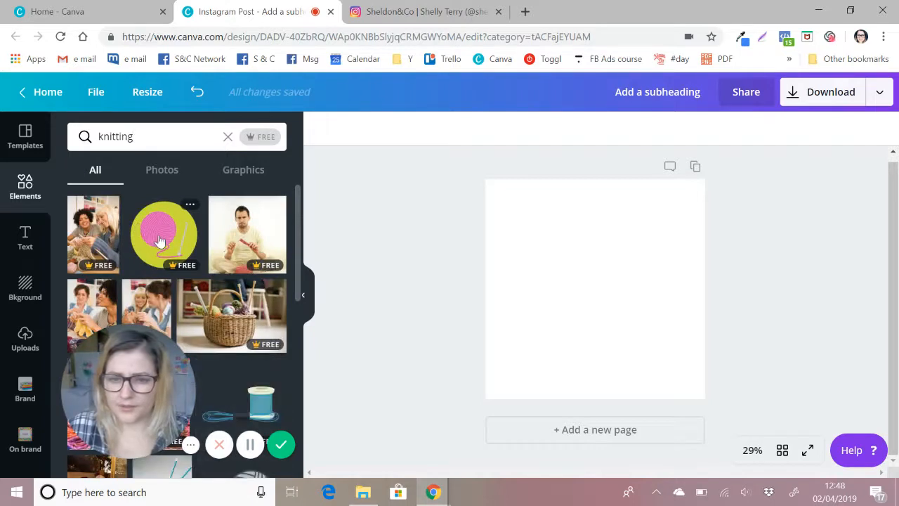
# - Add the round yarn-and-hook graphic from the knitting results and recolour its circle yellow, ball light pink and strand lines magenta
pyautogui.click(160, 240)
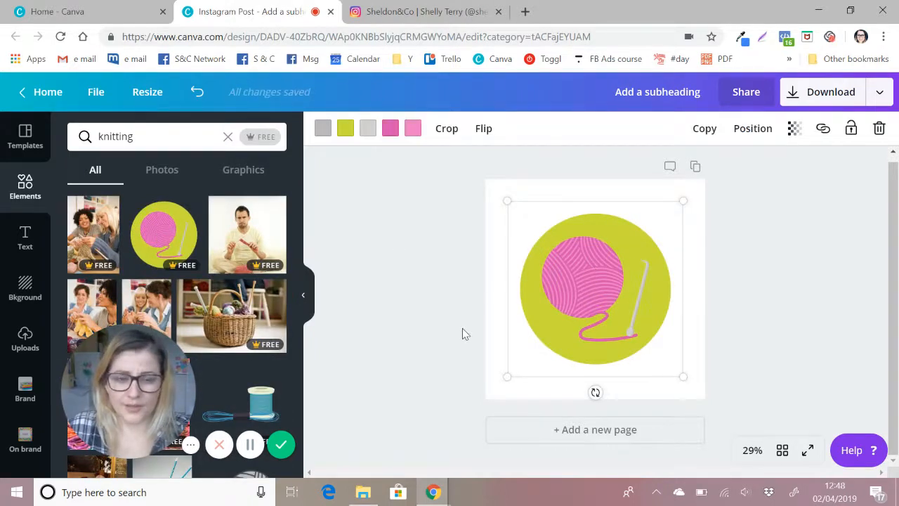
pyautogui.click(344, 129)
pyautogui.click(115, 300)
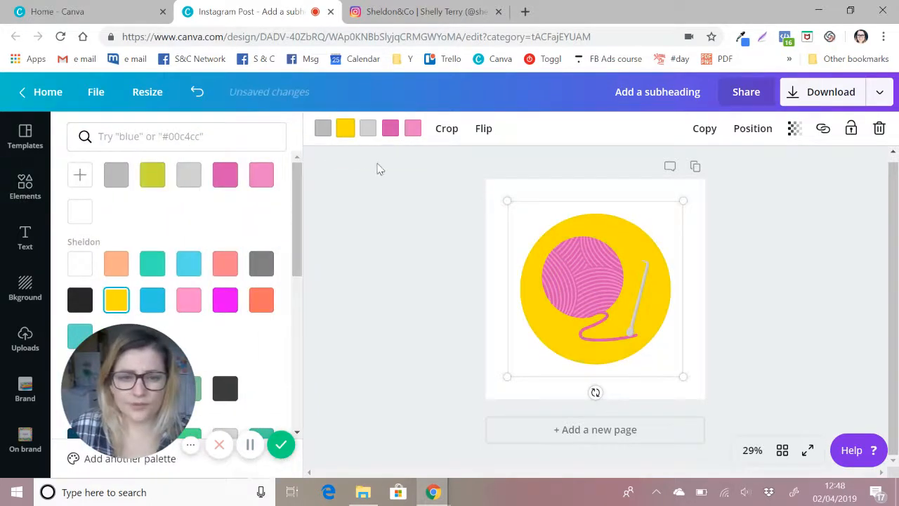
pyautogui.click(394, 131)
pyautogui.click(188, 300)
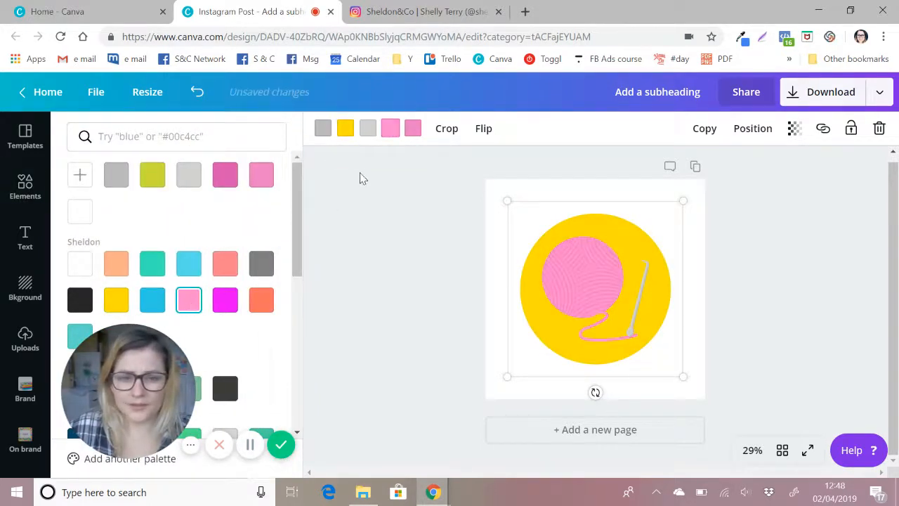
pyautogui.click(412, 133)
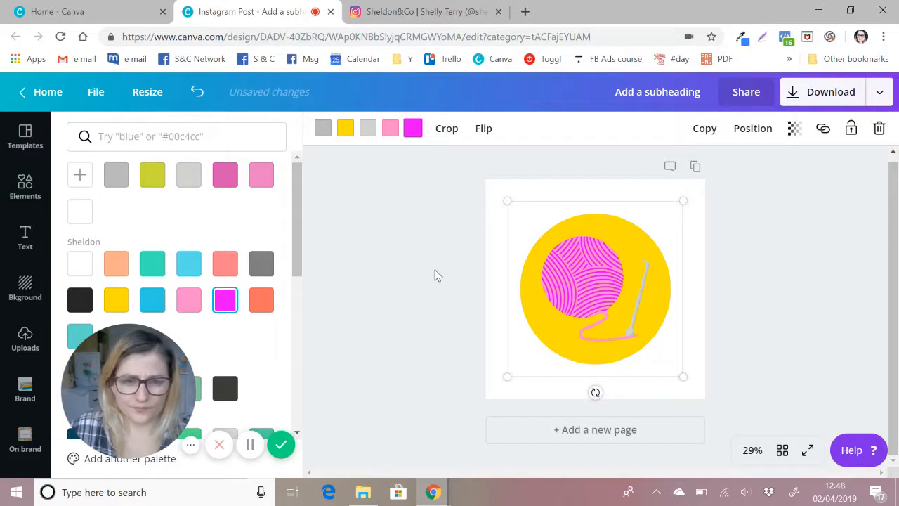
pyautogui.click(536, 234)
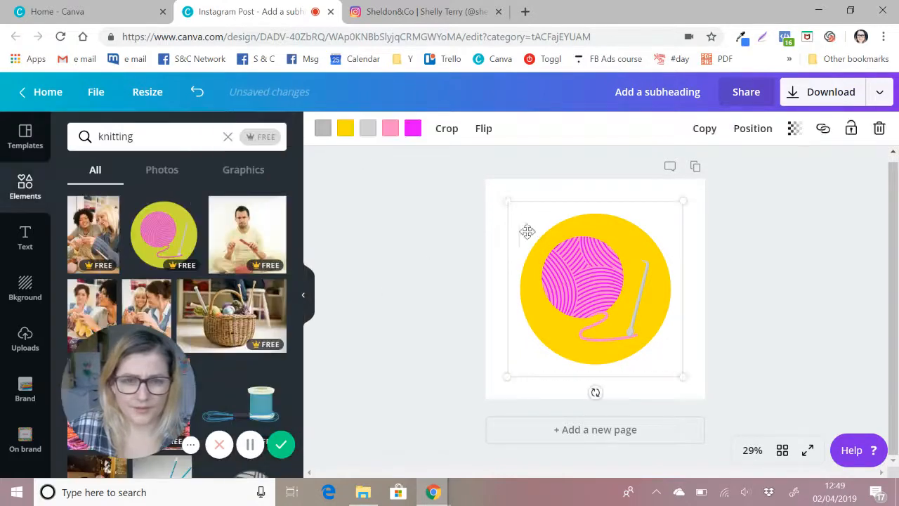
# - Enlarge the round yarn graphic from opposite corners so it nearly fills the post
pyautogui.moveTo(507, 203); pyautogui.dragTo(490, 184)
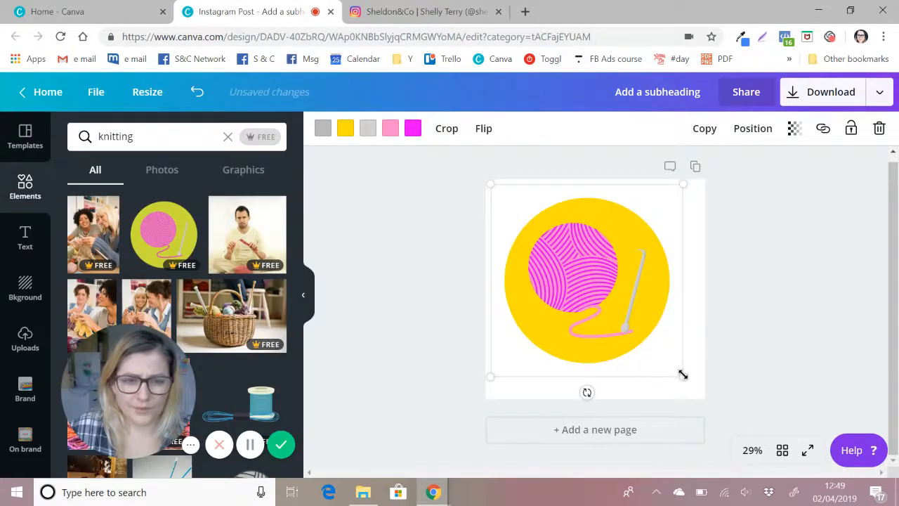
pyautogui.moveTo(682, 374); pyautogui.dragTo(700, 394)
pyautogui.click(804, 323)
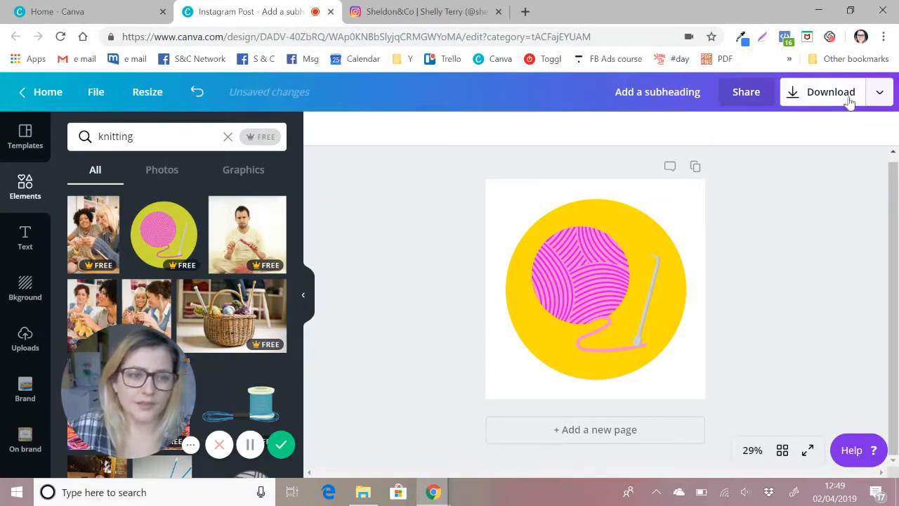
# - Recolour the graphic's yarn ball light blue with darker blue strand lines from the Sheldon palette
pyautogui.click(571, 256)
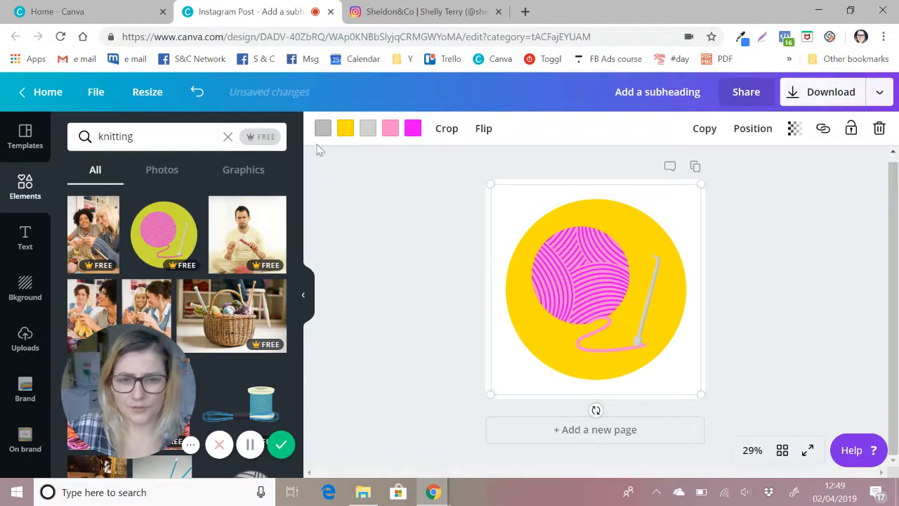
pyautogui.click(412, 136)
pyautogui.click(152, 300)
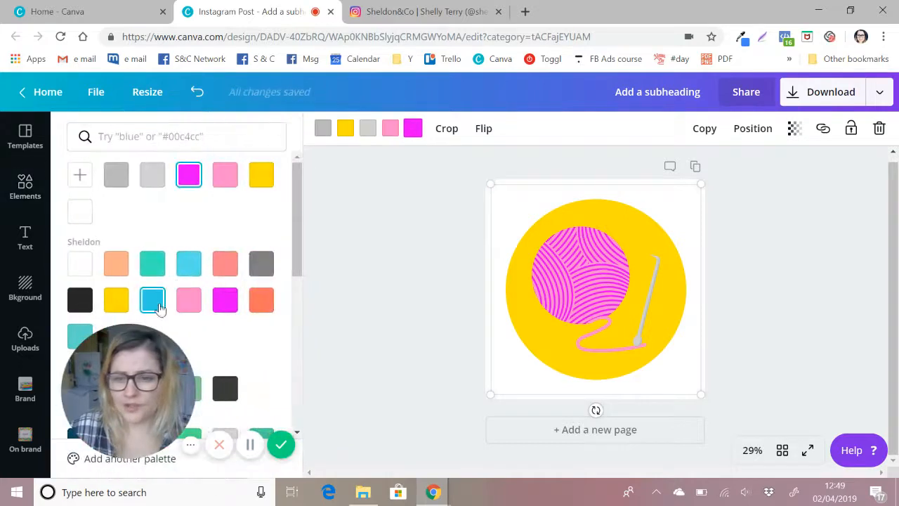
pyautogui.click(392, 130)
pyautogui.click(188, 263)
pyautogui.click(396, 270)
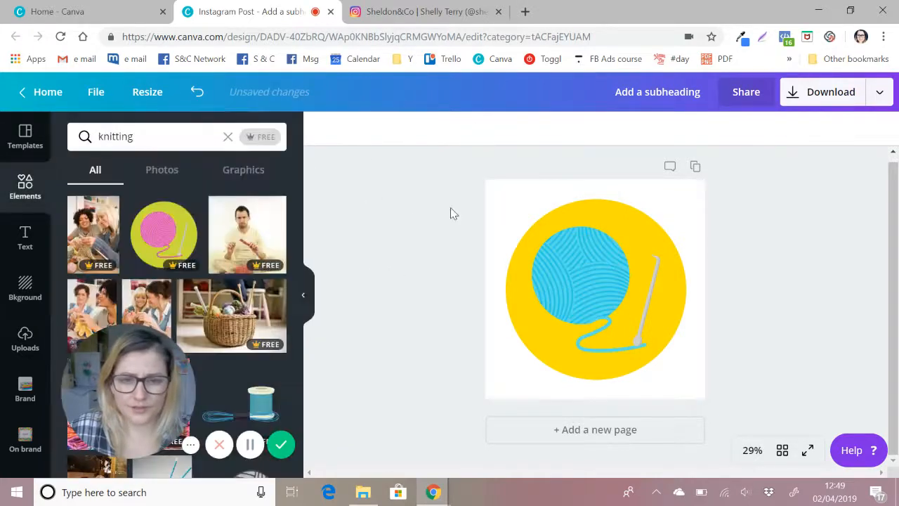
# - Try teal for the circle behind the yarn ball, and set it to the Sheldon palette's coral pink
pyautogui.click(536, 237)
pyautogui.click(345, 128)
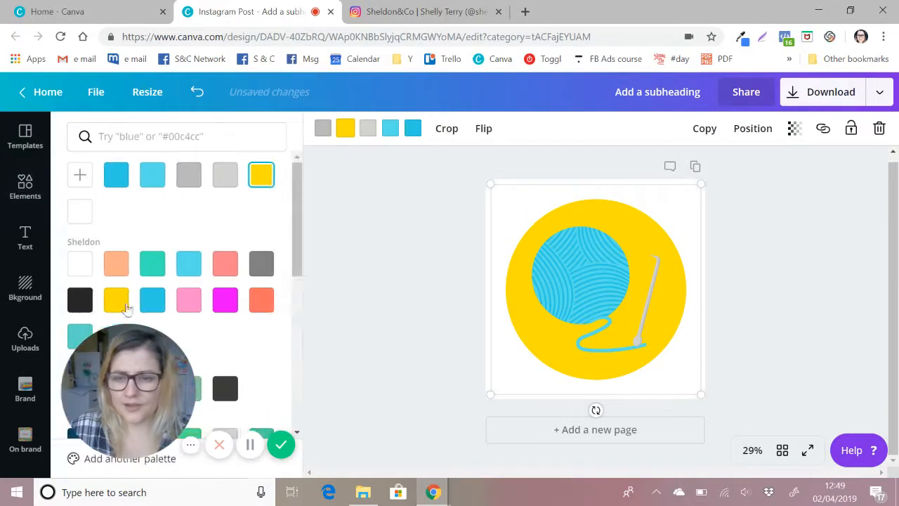
pyautogui.click(83, 336)
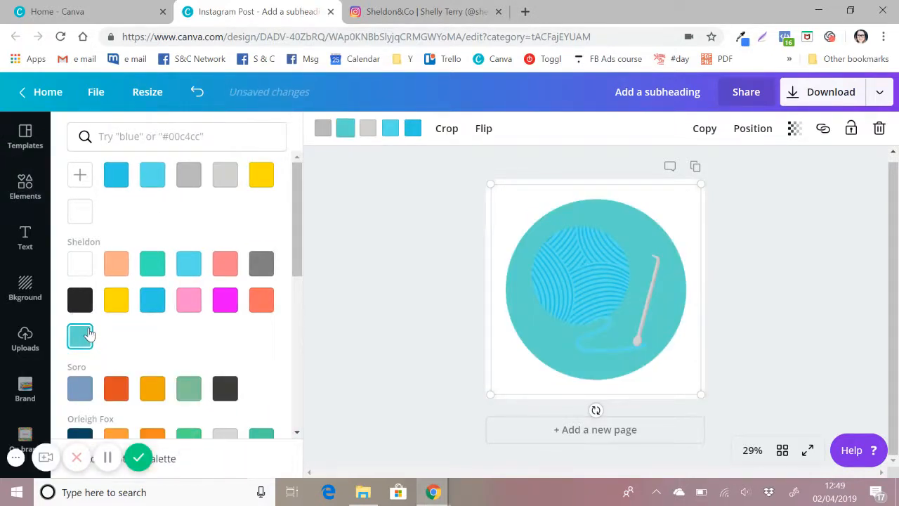
pyautogui.click(226, 271)
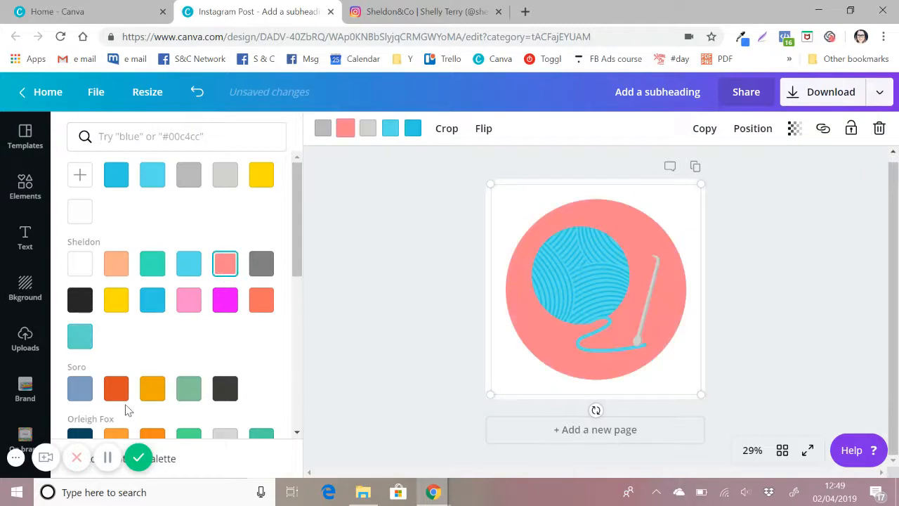
pyautogui.click(41, 462)
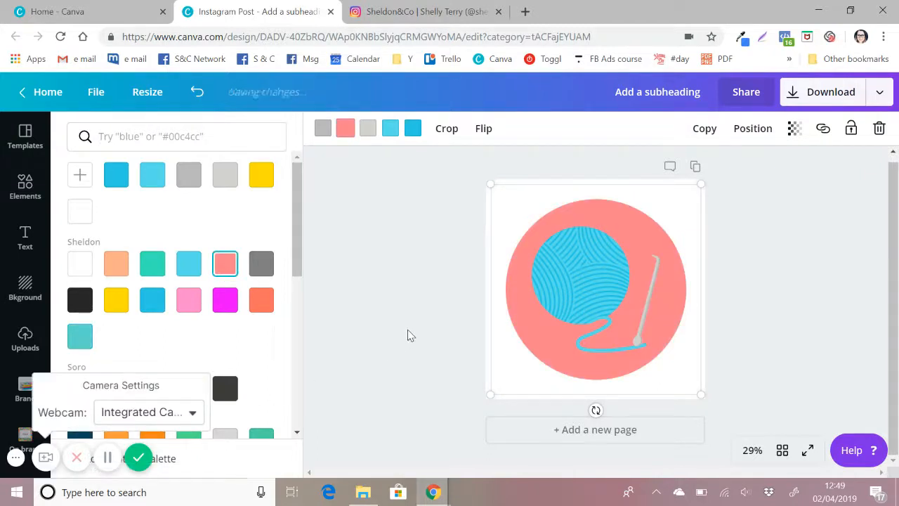
pyautogui.click(46, 458)
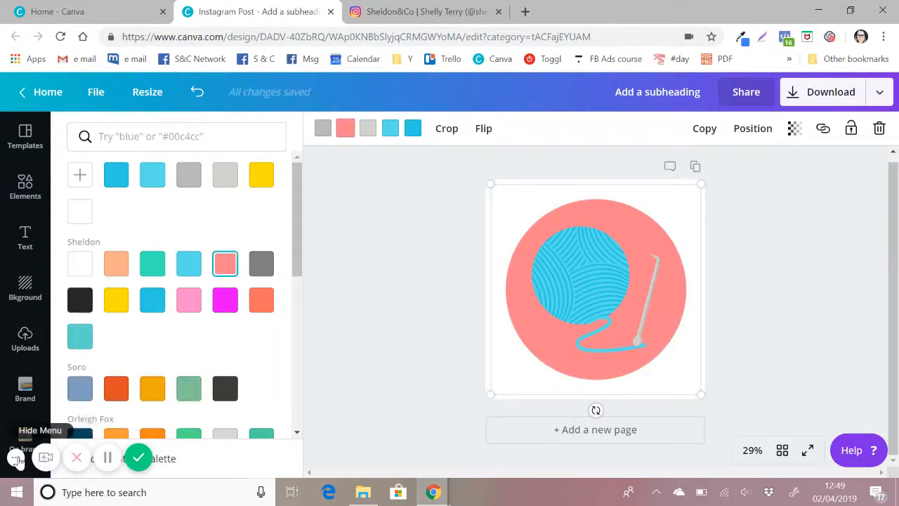
pyautogui.click(15, 458)
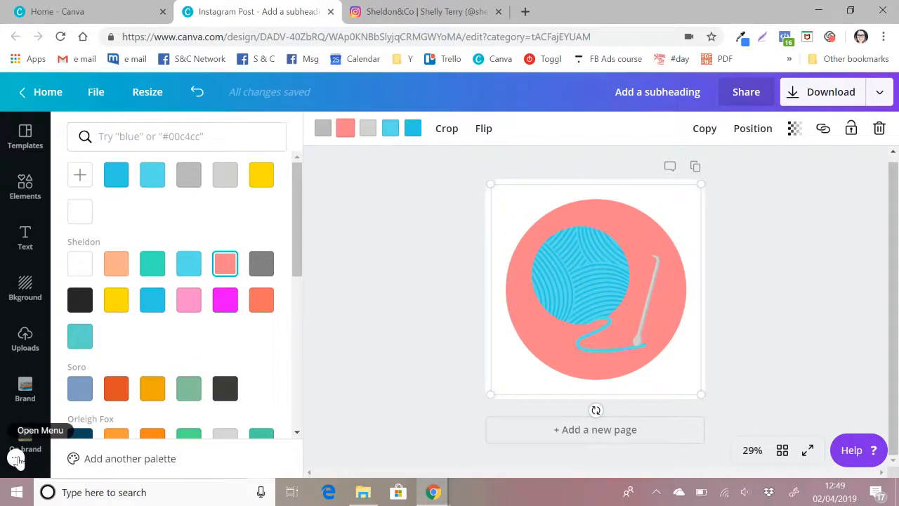
pyautogui.click(399, 300)
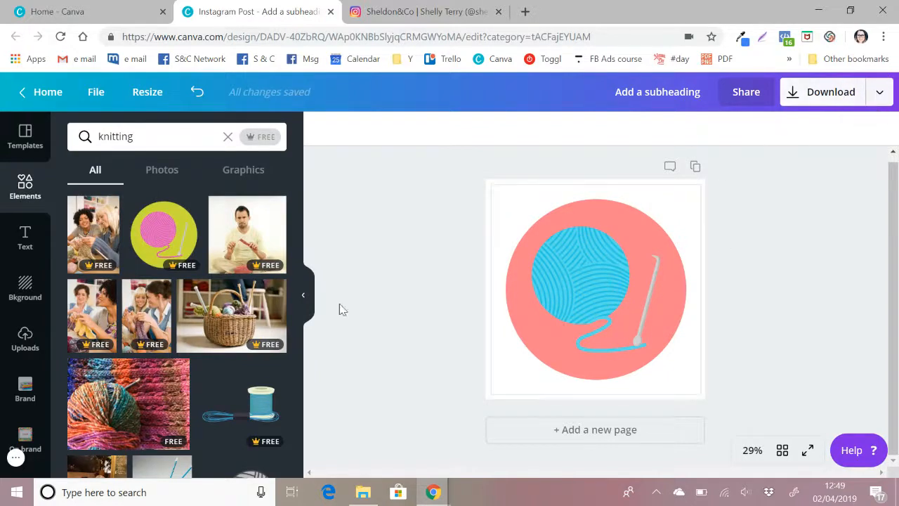
# - Replace the round yarn graphic on the post with the blue thread spool graphic from the knitting results
pyautogui.click(549, 293)
pyautogui.click(878, 129)
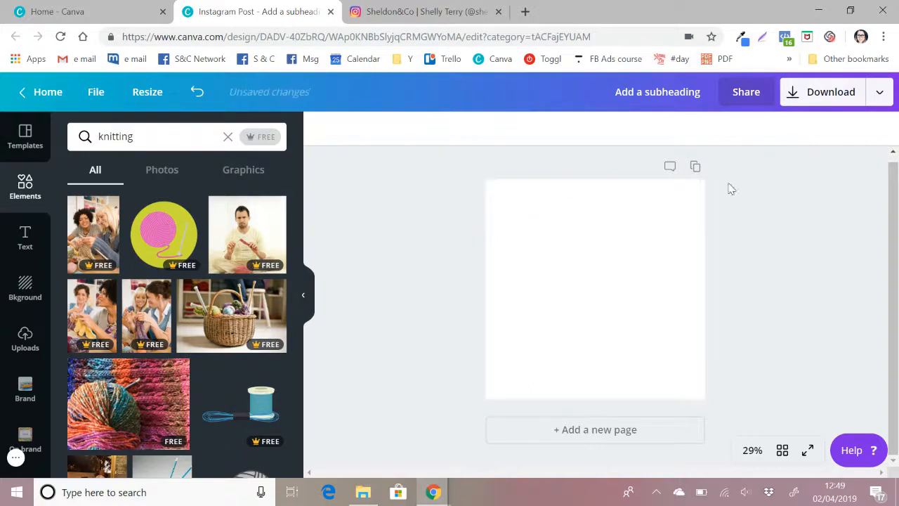
pyautogui.click(236, 413)
pyautogui.doubleClick(586, 266)
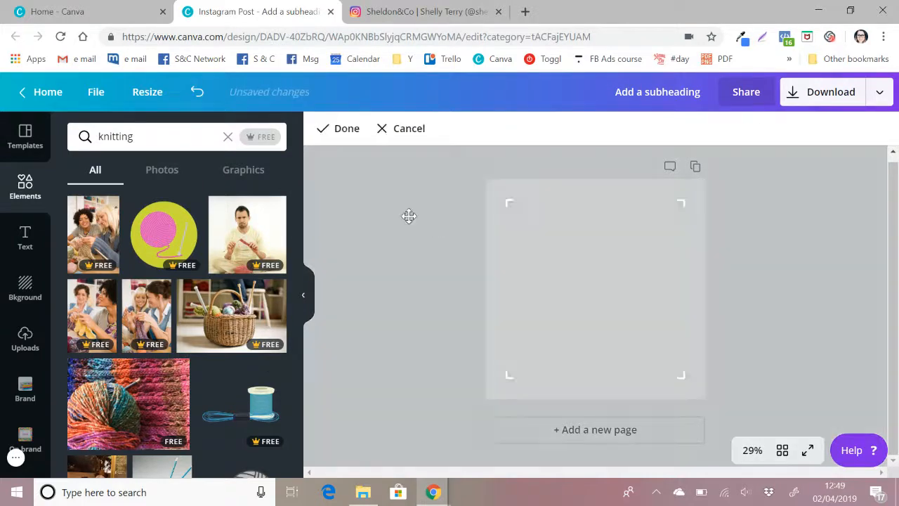
pyautogui.click(409, 129)
pyautogui.click(595, 291)
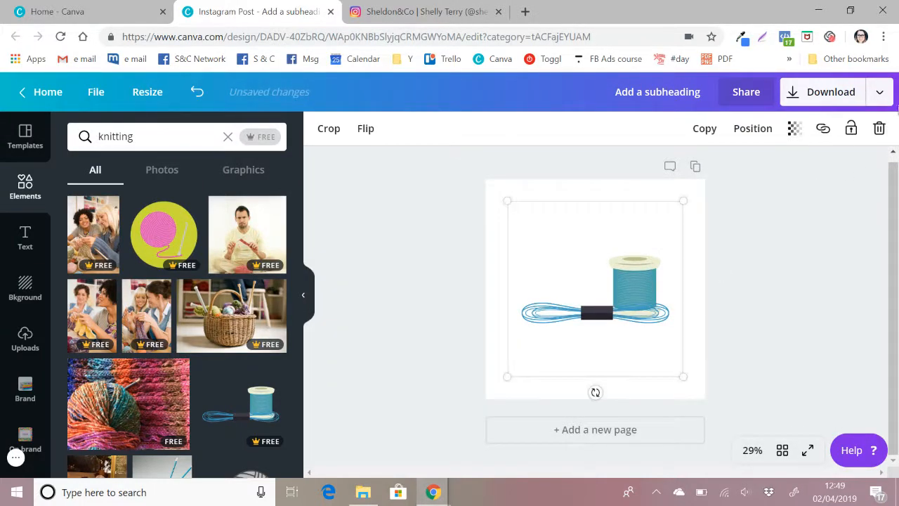
# - Replace the thread spool with the grey yarn ball graphic from the knitting results, leaving it uncropped
pyautogui.click(877, 129)
pyautogui.scroll(-2, 218, 346)
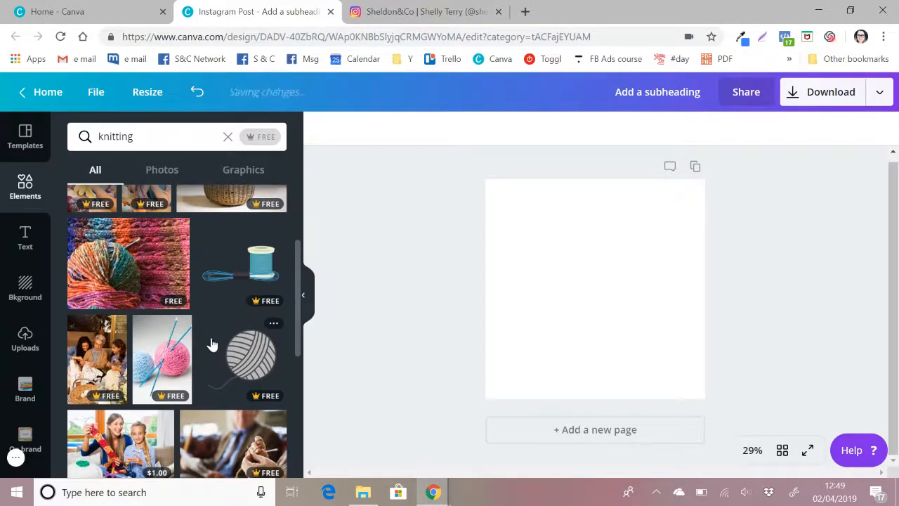
pyautogui.click(239, 342)
pyautogui.doubleClick(587, 285)
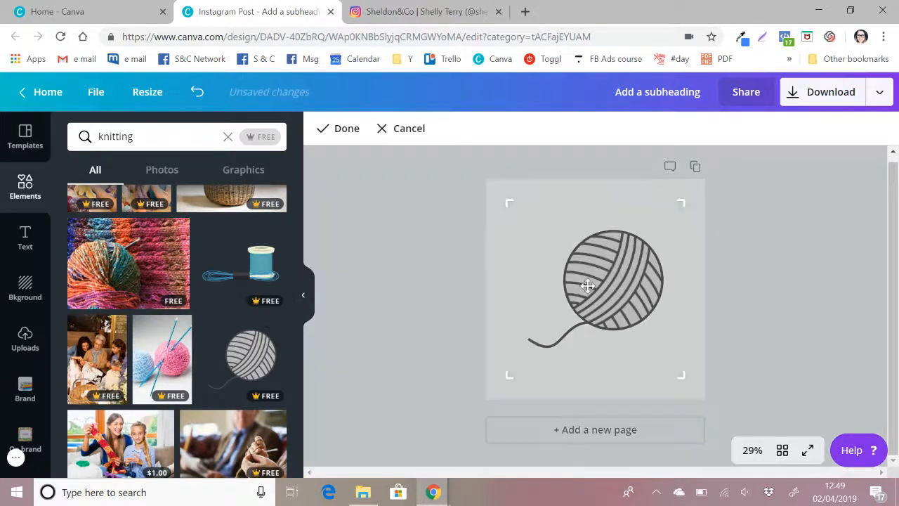
pyautogui.click(345, 128)
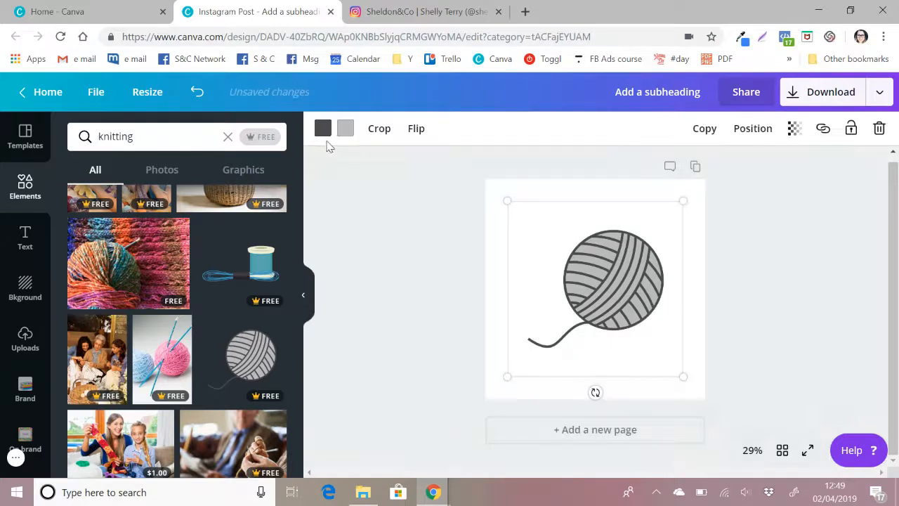
# - Recolour the yarn ball with a magenta fill and light pink outlines from the Sheldon palette
pyautogui.click(344, 129)
pyautogui.click(225, 264)
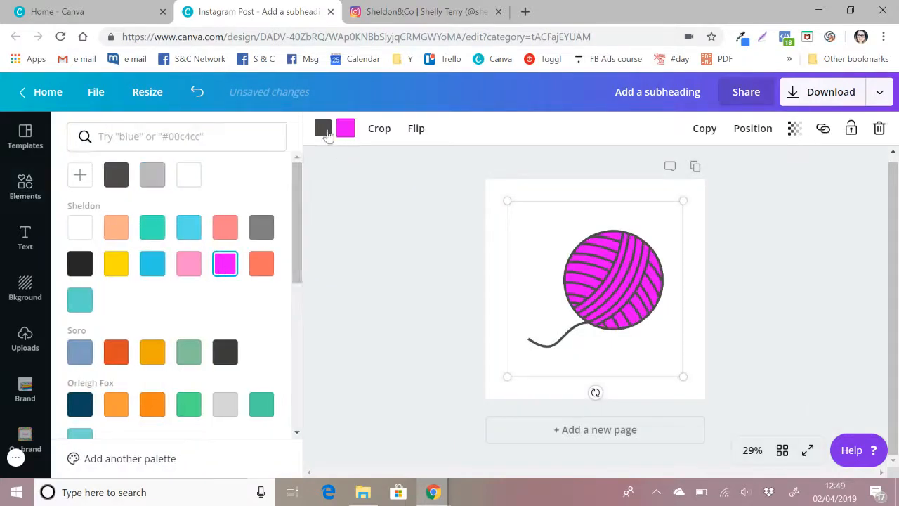
pyautogui.click(189, 265)
pyautogui.click(404, 277)
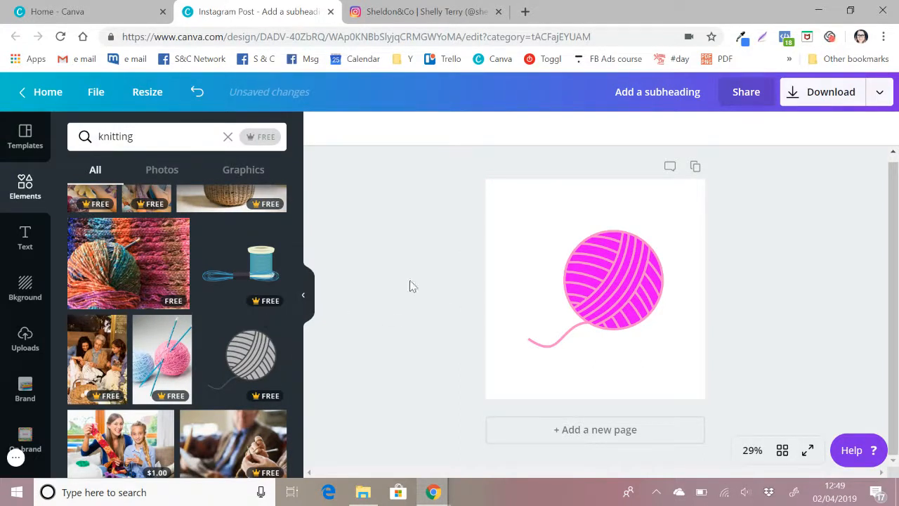
# - Search the elements library for "laptop", limit the results to graphics and browse them
pyautogui.click(154, 143)
pyautogui.press('BackSpace')
pyautogui.press('BackSpace')
pyautogui.press('BackSpace')
pyautogui.press('BackSpace')
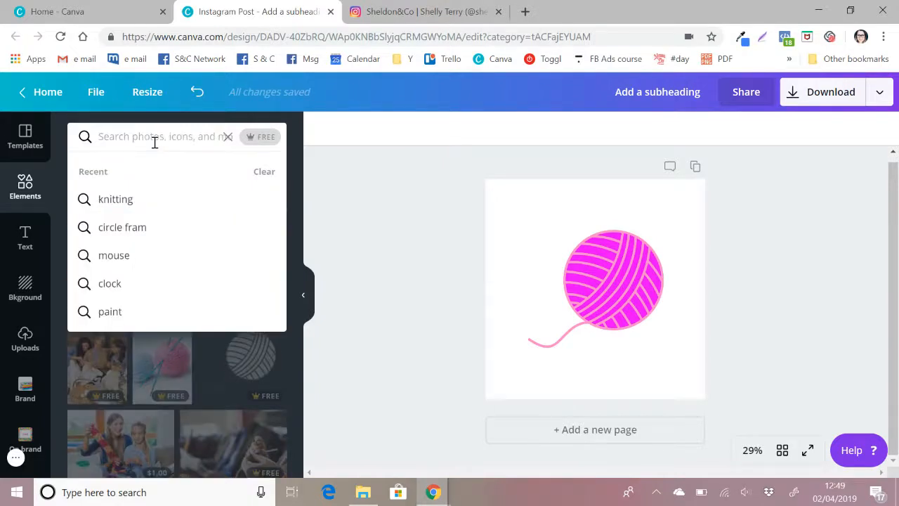
pyautogui.write('laptop')
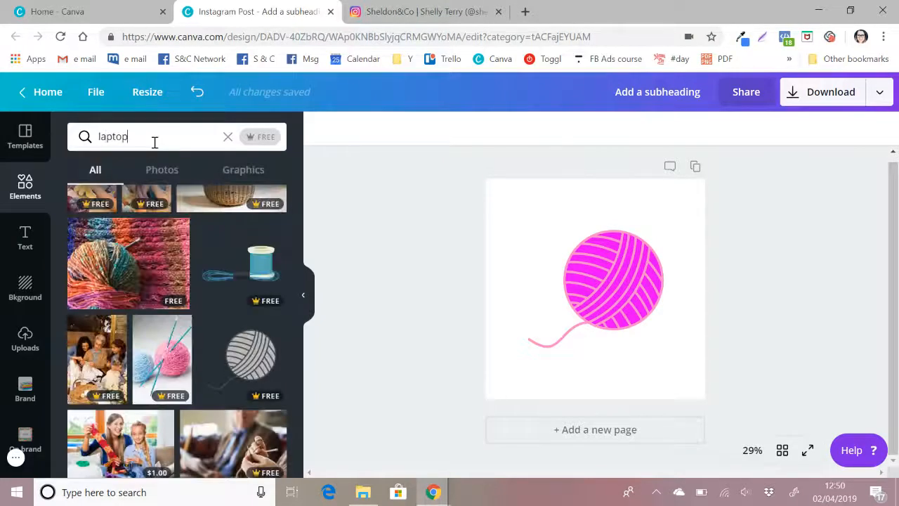
pyautogui.press('Return')
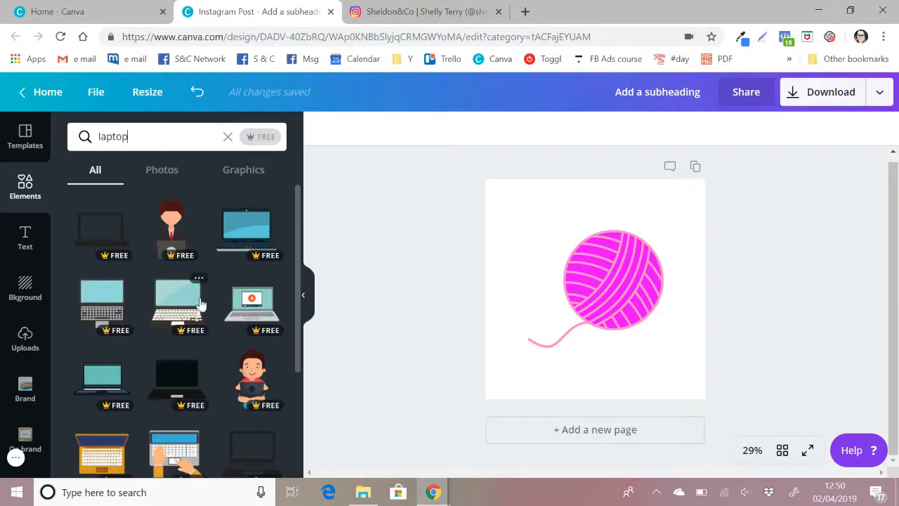
pyautogui.scroll(-10, 217, 232)
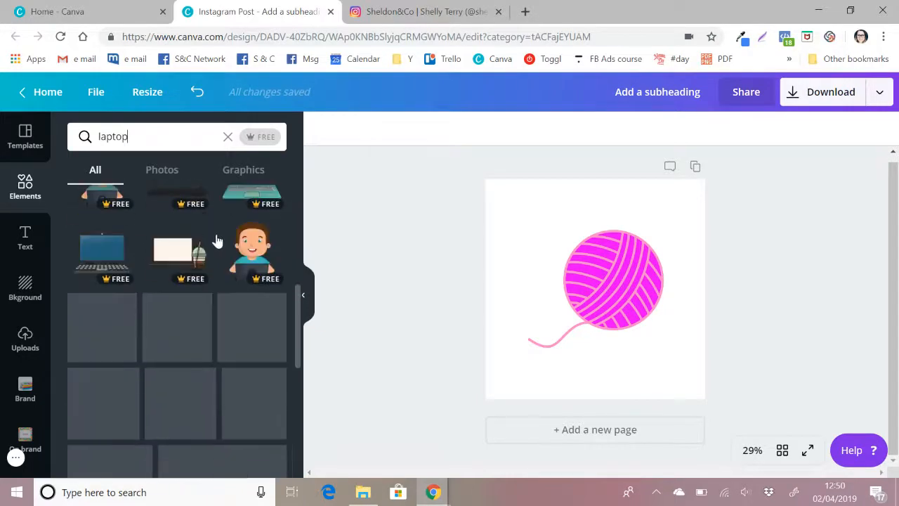
pyautogui.scroll(-10, 214, 245)
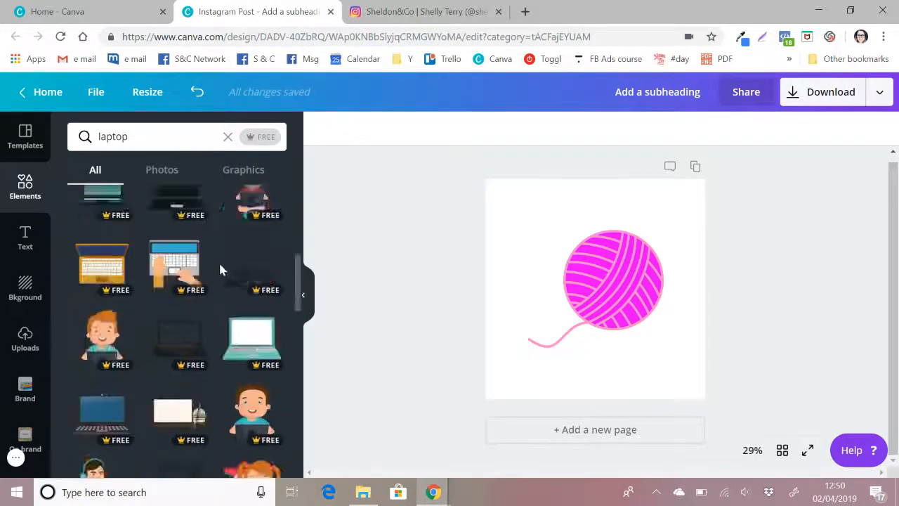
pyautogui.click(231, 176)
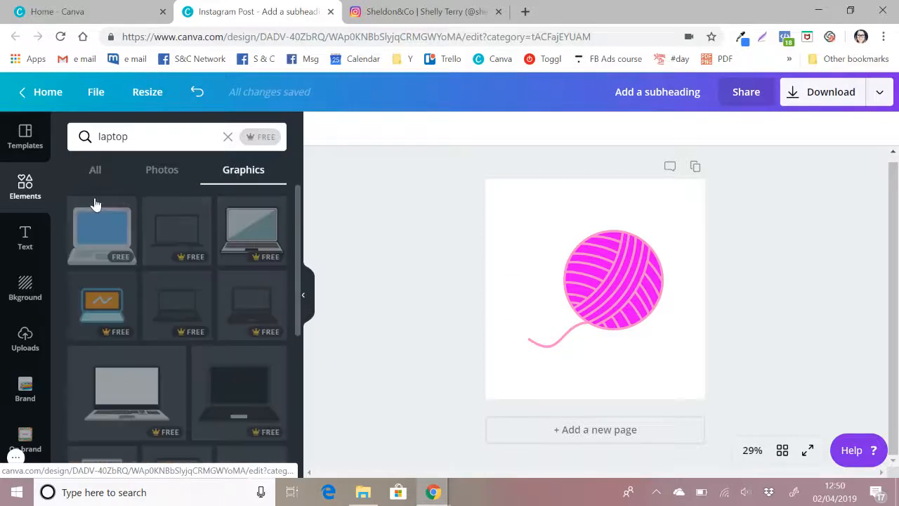
pyautogui.scroll(-10, 210, 302)
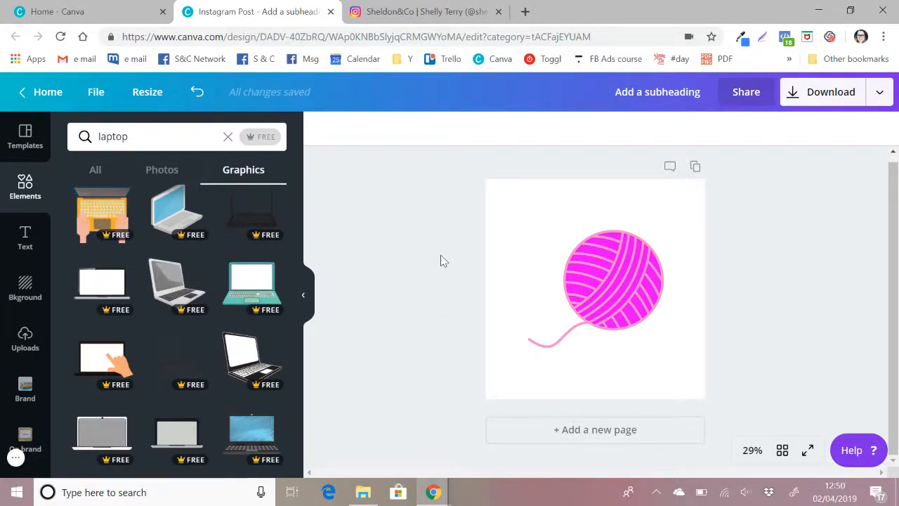
pyautogui.click(15, 457)
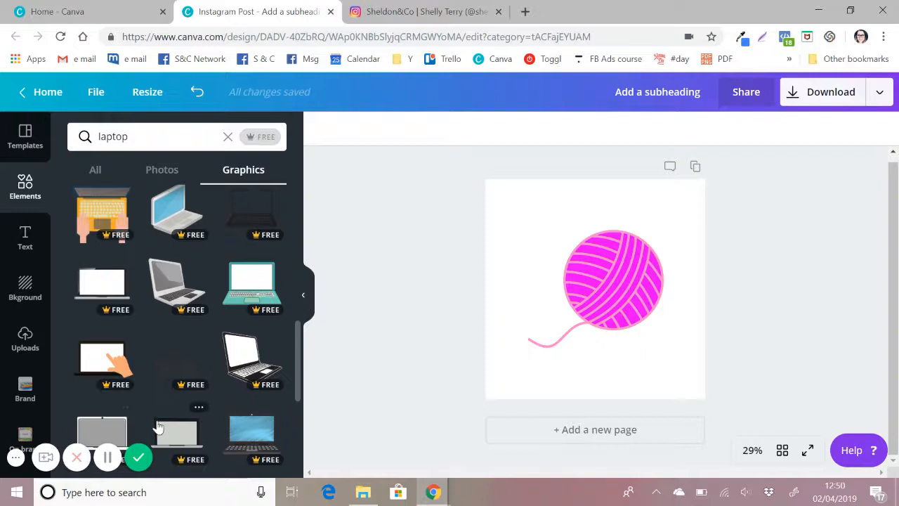
pyautogui.click(47, 458)
pyautogui.click(124, 414)
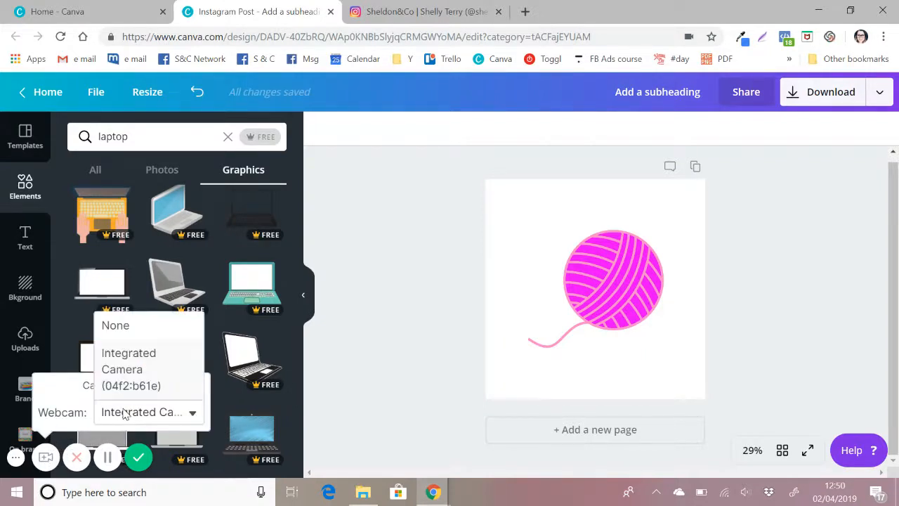
pyautogui.click(124, 414)
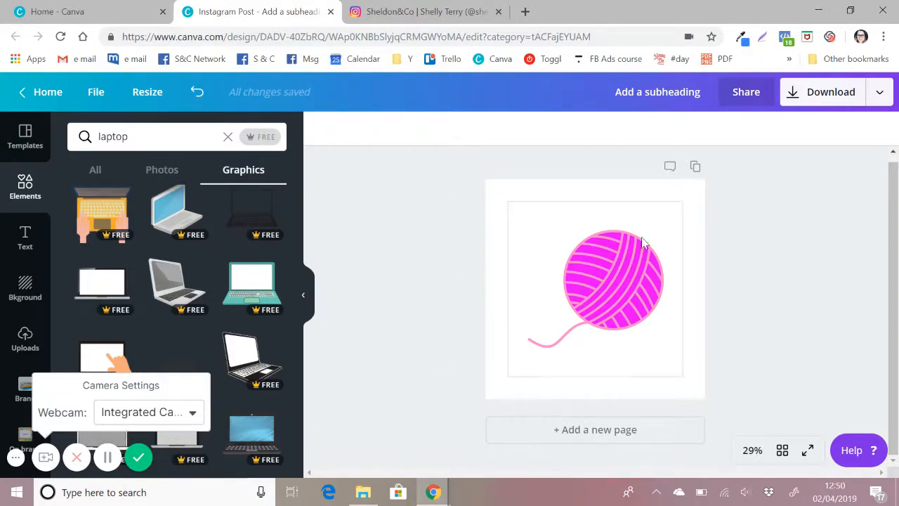
# - Switch to File Explorer and open the "graphic image design tiles - on brand" folder within "Sheldon- on brand"
pyautogui.click(362, 491)
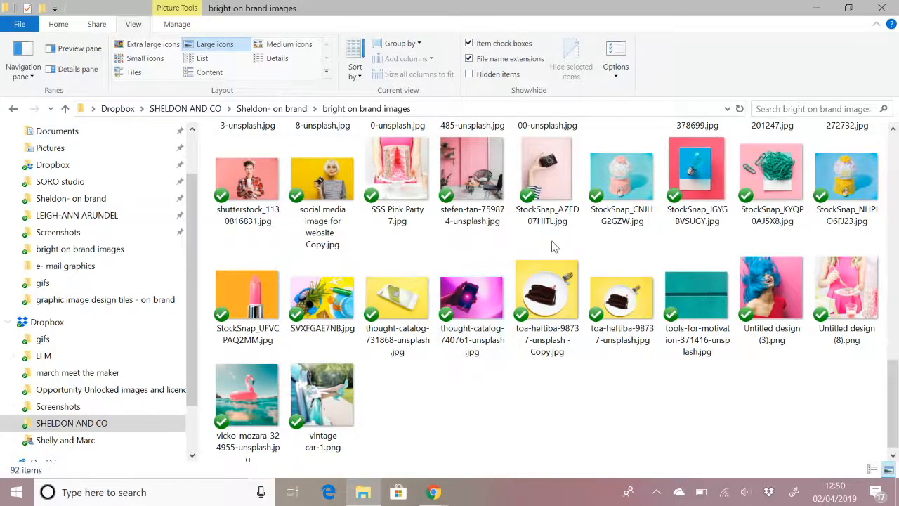
pyautogui.scroll(5, 471, 169)
pyautogui.click(272, 109)
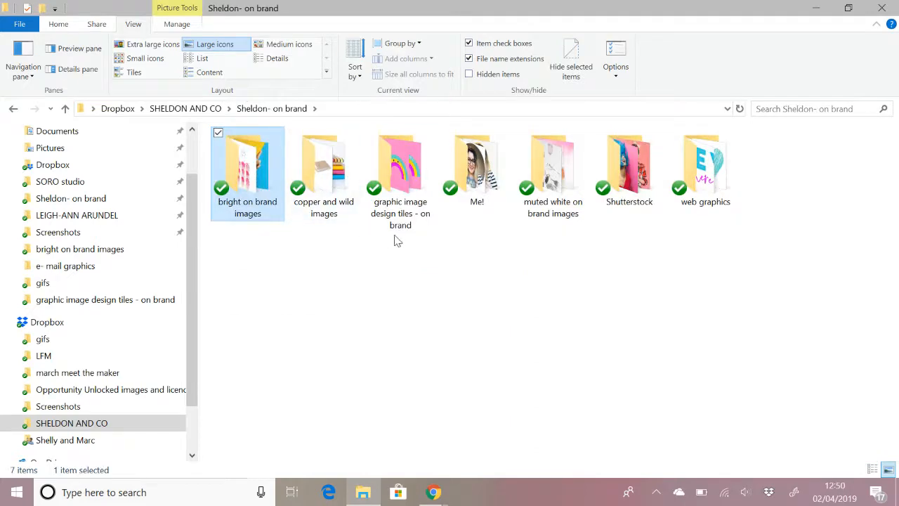
pyautogui.doubleClick(398, 210)
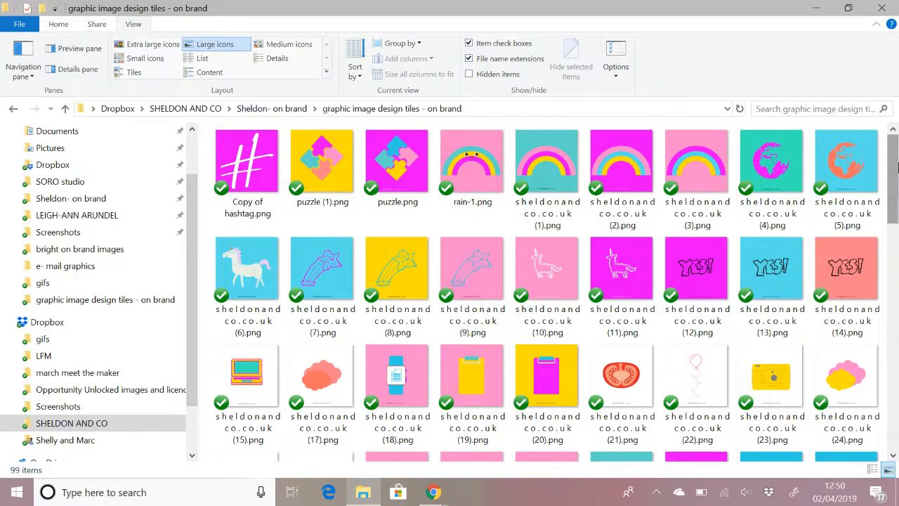
# - Look through the whole collection of finished brand graphic tiles and return to the Instagram post in Canva
pyautogui.moveTo(897, 166); pyautogui.dragTo(898, 390)
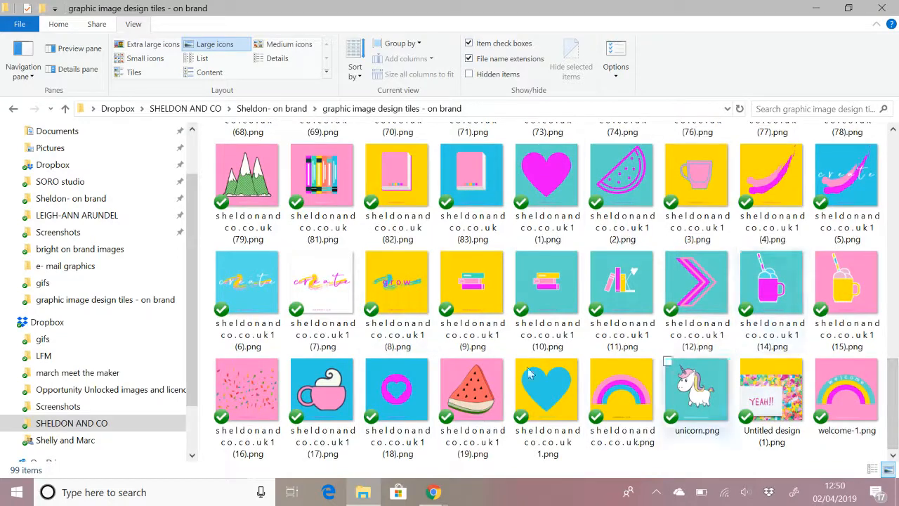
pyautogui.moveTo(898, 390); pyautogui.dragTo(896, 161)
pyautogui.moveTo(896, 112); pyautogui.dragTo(897, 83)
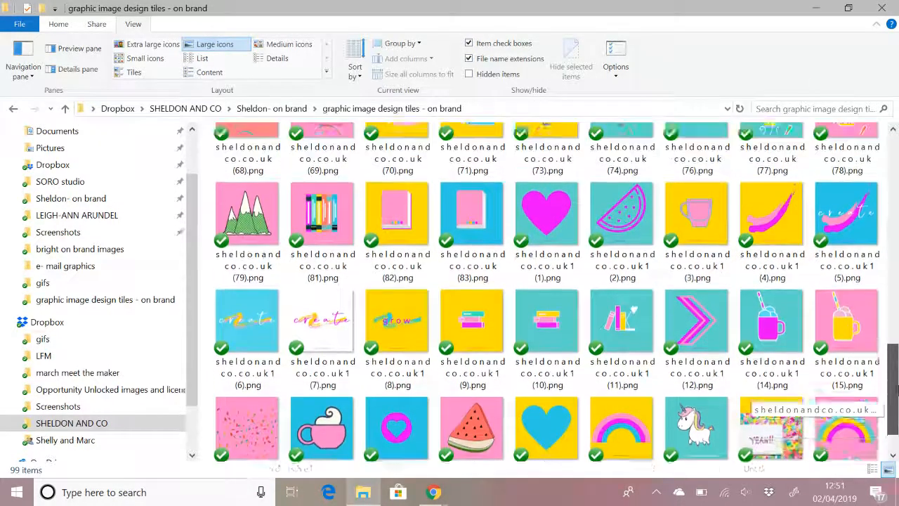
pyautogui.moveTo(894, 389); pyautogui.dragTo(895, 140)
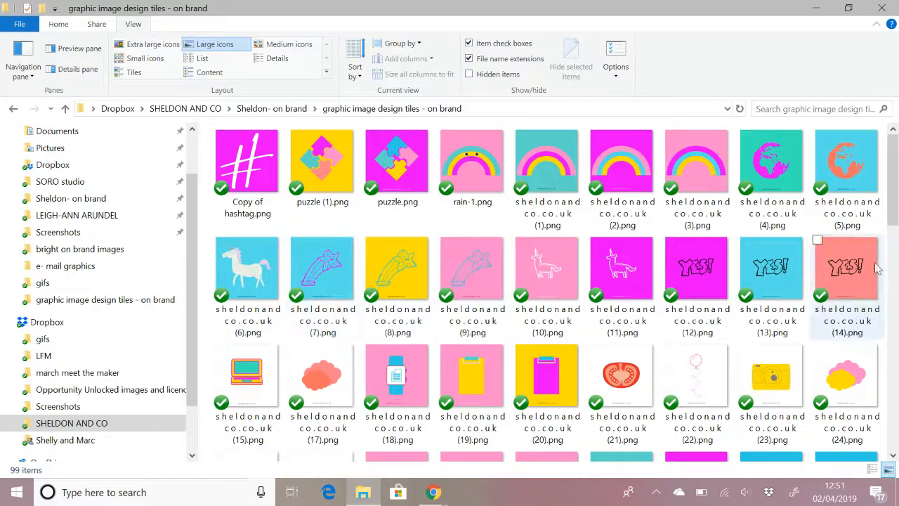
pyautogui.moveTo(893, 197); pyautogui.dragTo(890, 340)
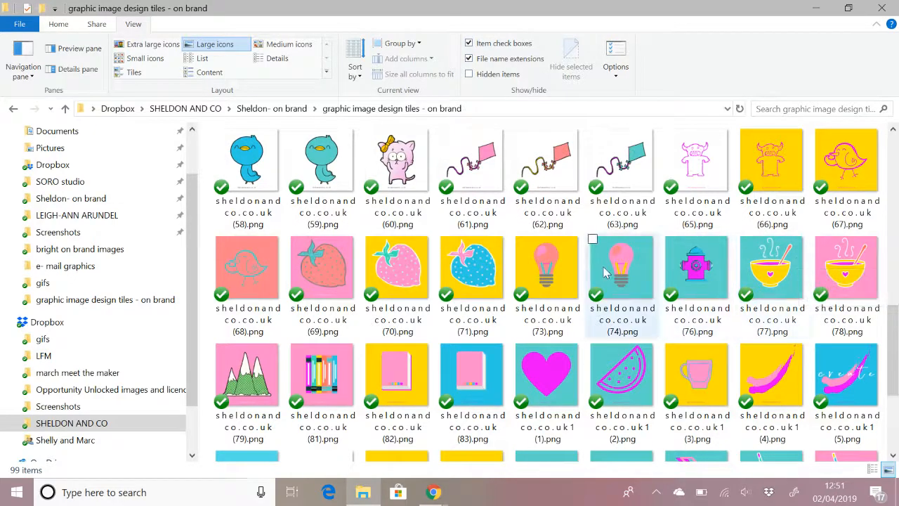
pyautogui.scroll(-3, 618, 281)
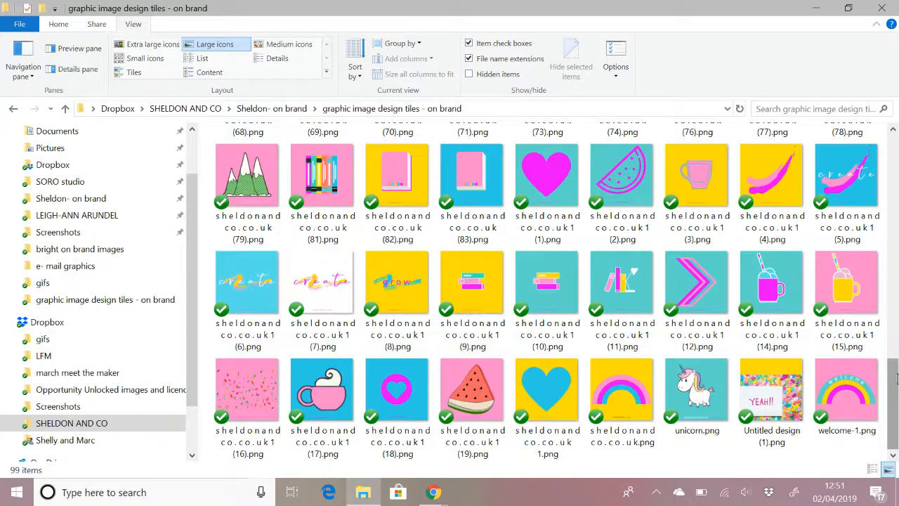
pyautogui.moveTo(896, 378); pyautogui.dragTo(895, 143)
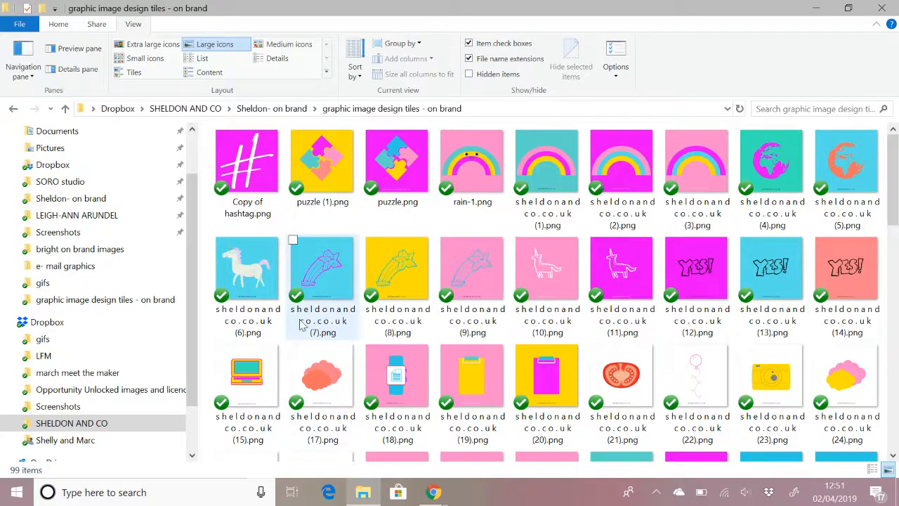
pyautogui.click(429, 494)
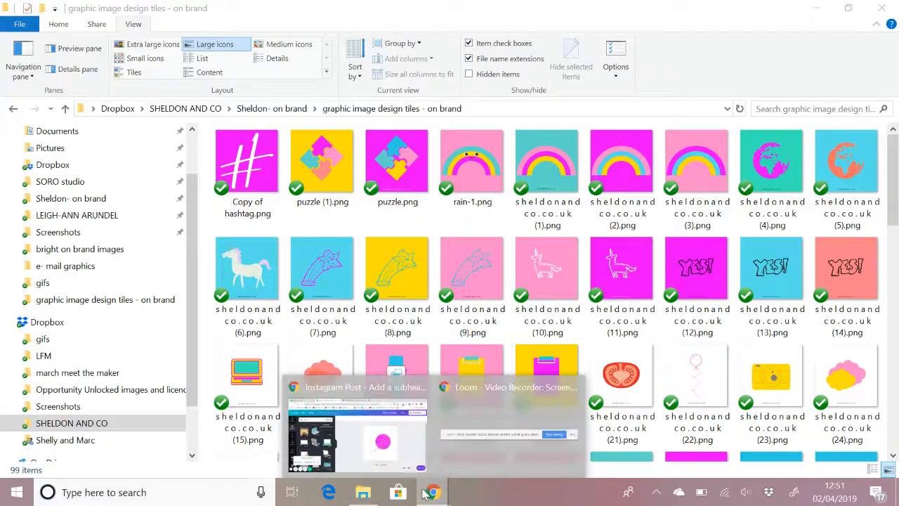
pyautogui.click(360, 442)
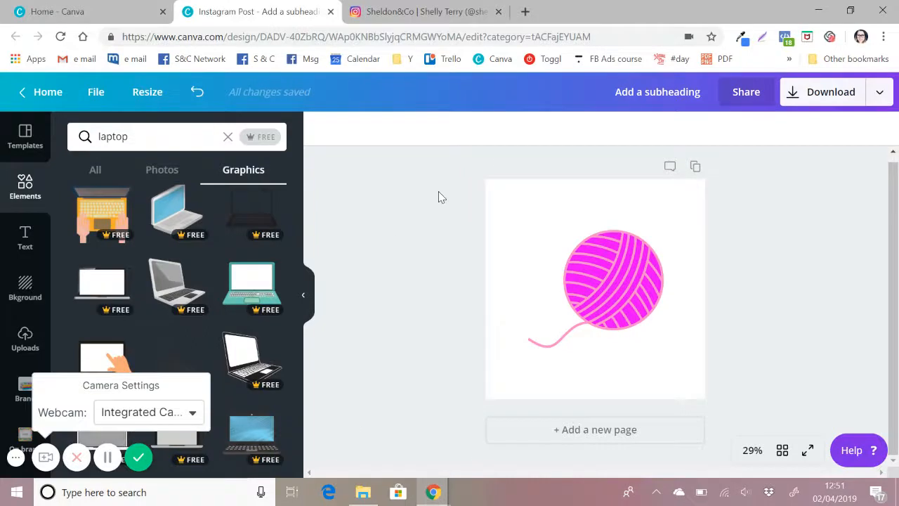